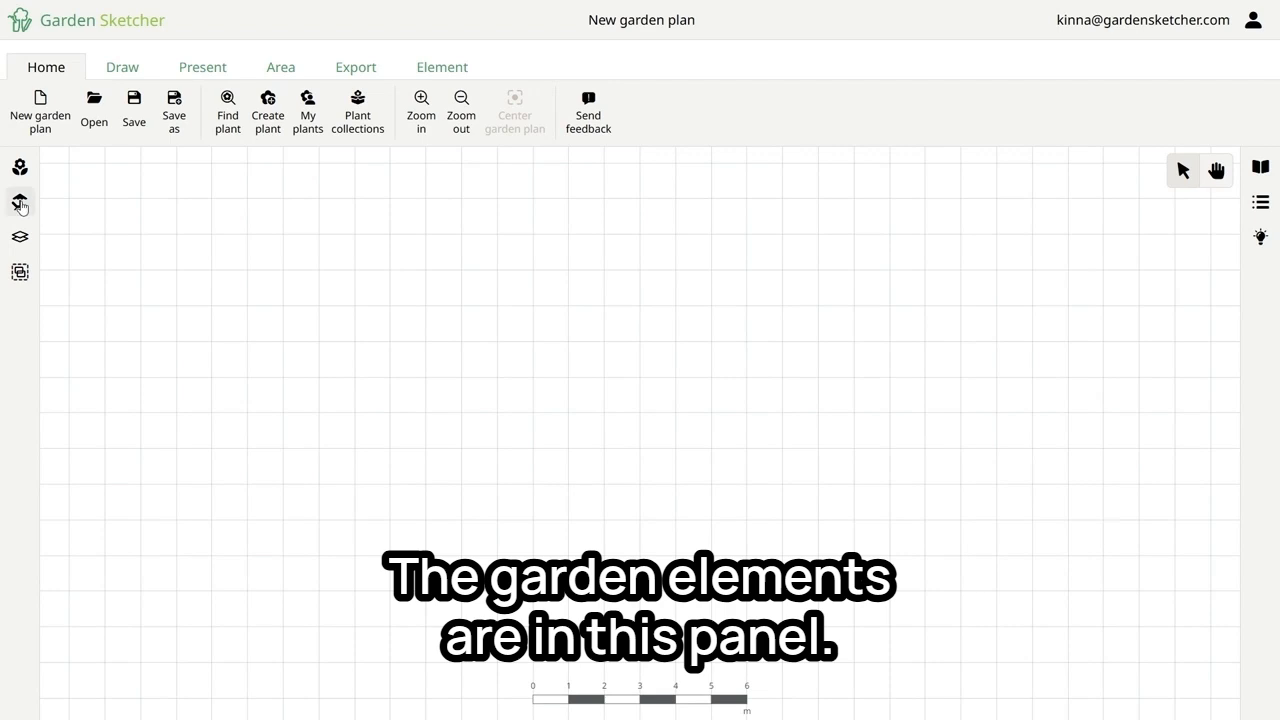
# Step: Draw a rectangle about 1.17 by 1 m in the garden plan and start creating a garden element from it
pyautogui.click(20, 203)
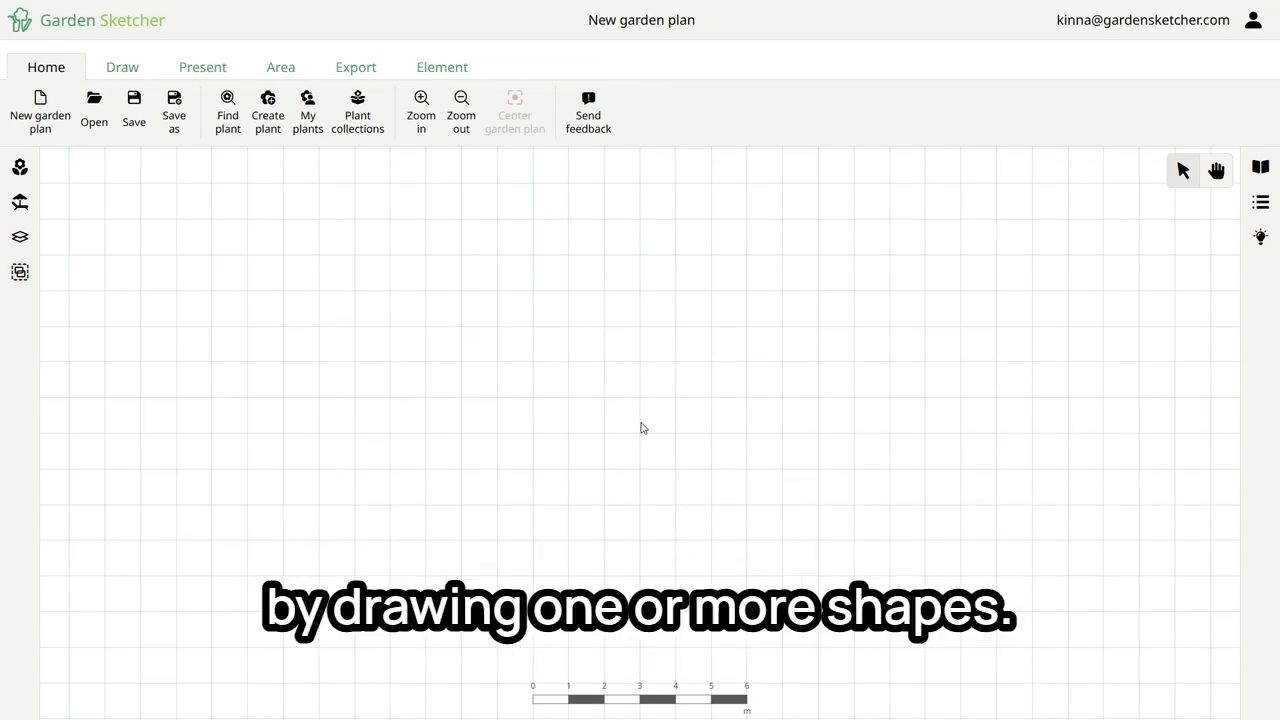
pyautogui.click(131, 68)
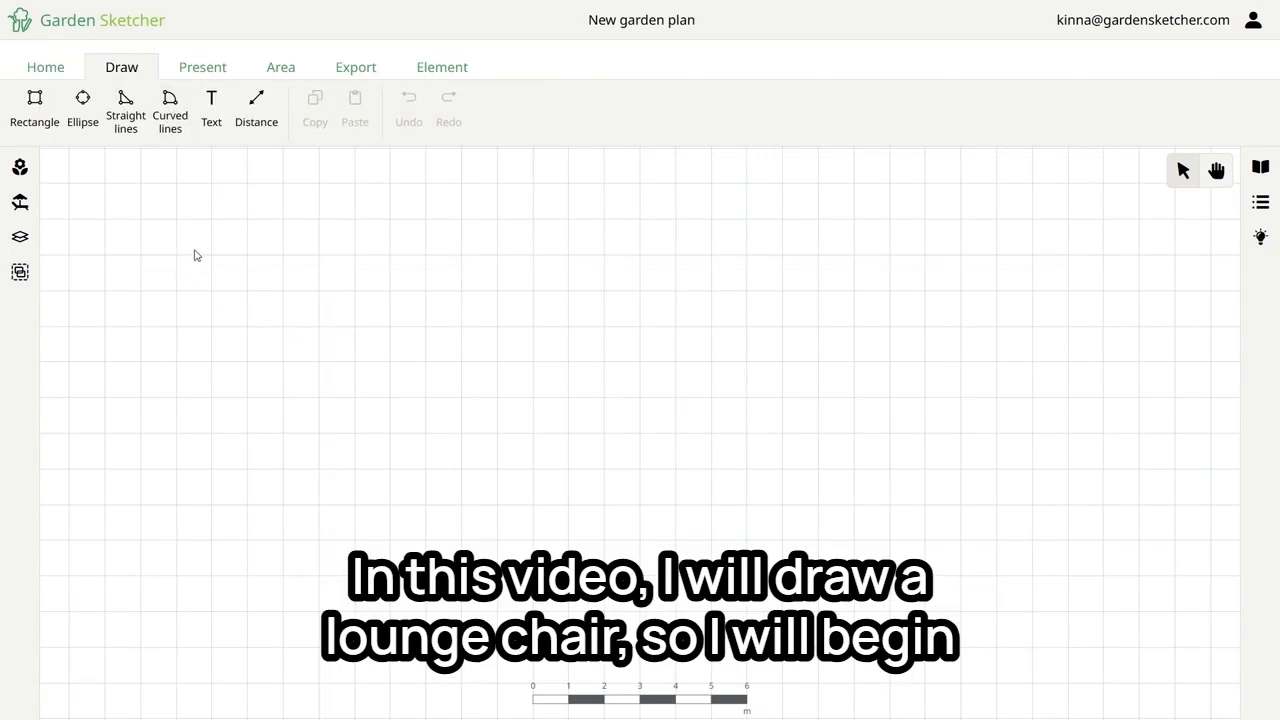
pyautogui.click(40, 118)
pyautogui.moveTo(575, 368); pyautogui.dragTo(621, 405)
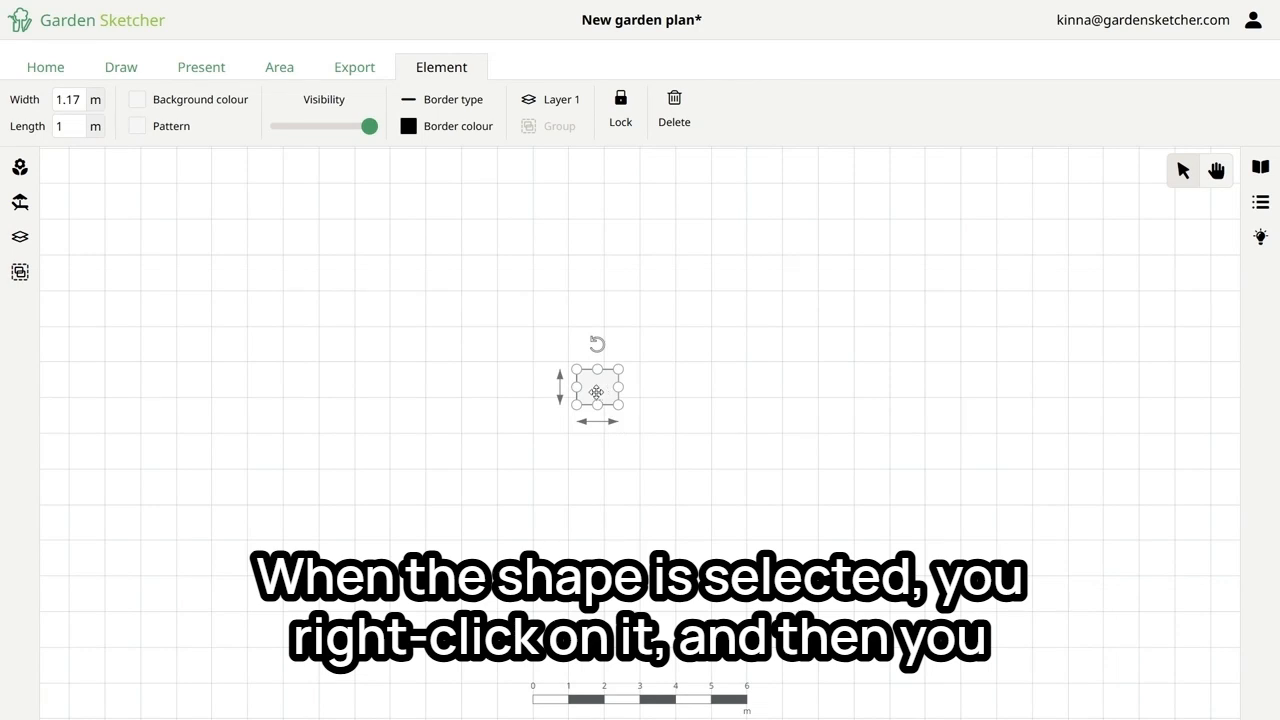
pyautogui.rightClick(596, 392)
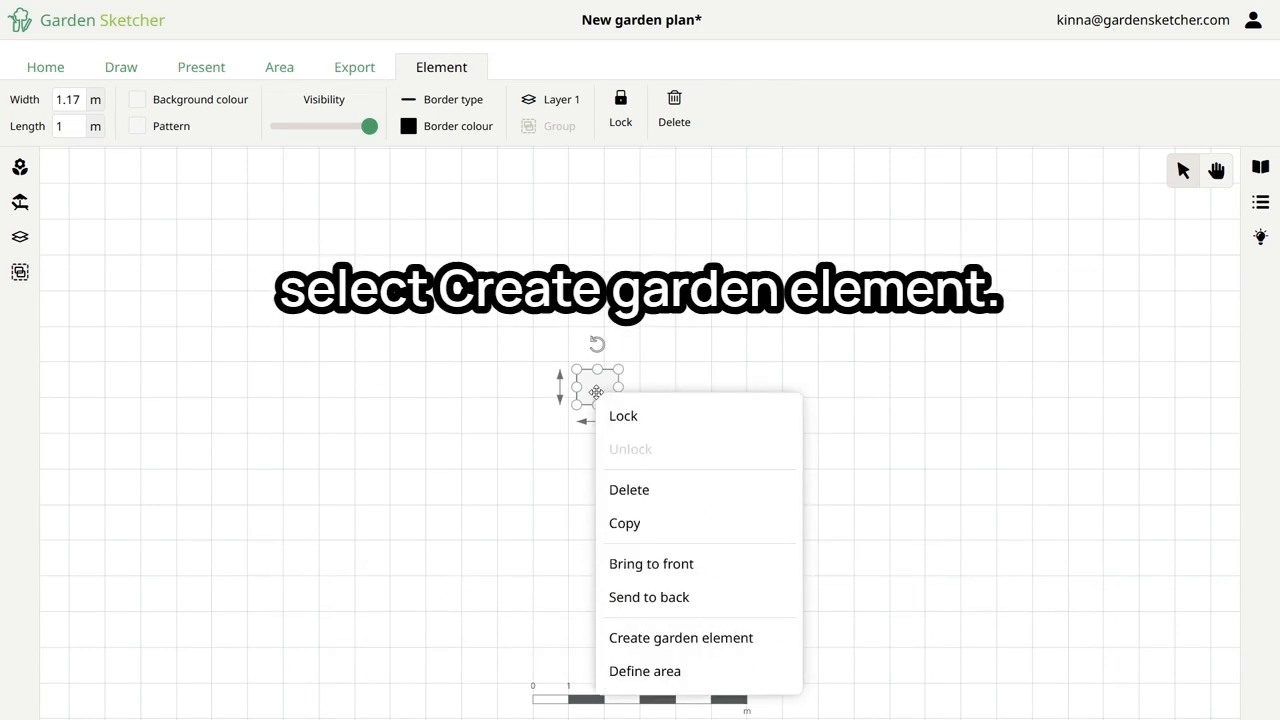
pyautogui.click(668, 652)
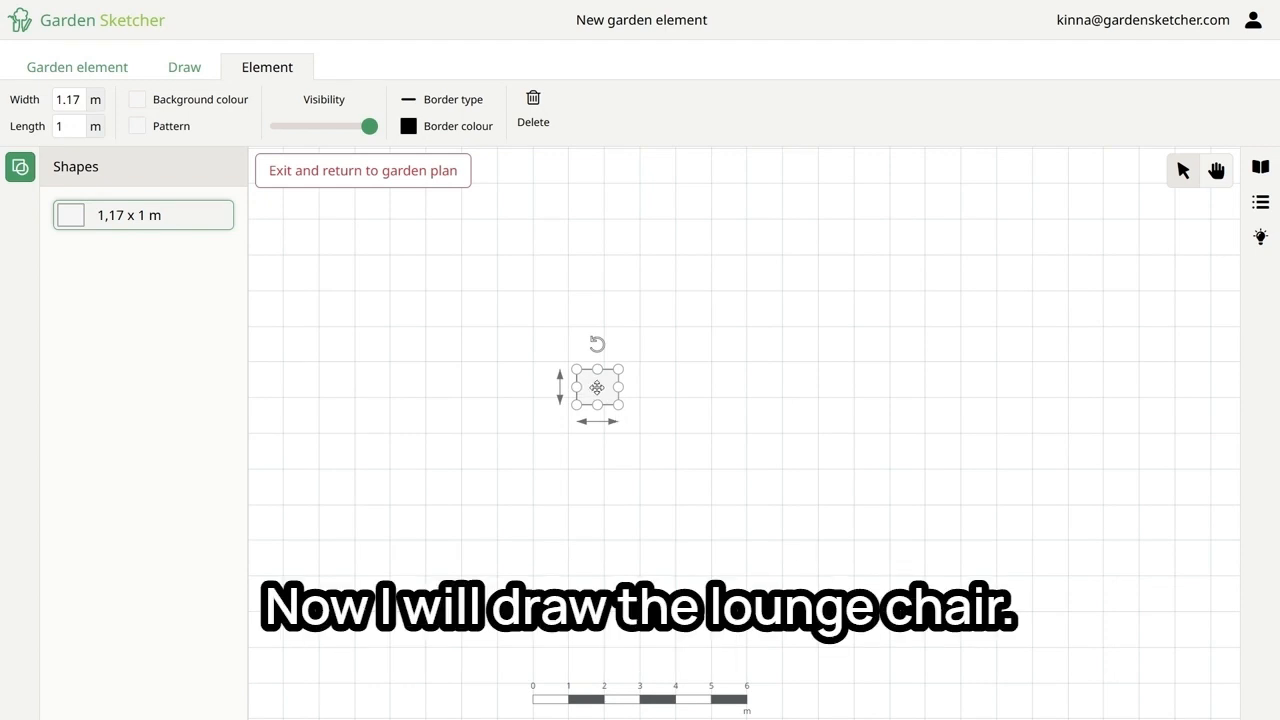
# Step: Resize the rectangle to 1 m wide and 0.9 m long
pyautogui.scroll(5, 597, 387)
pyautogui.moveTo(683, 458); pyautogui.dragTo(660, 458)
pyautogui.moveTo(590, 318); pyautogui.dragTo(590, 332)
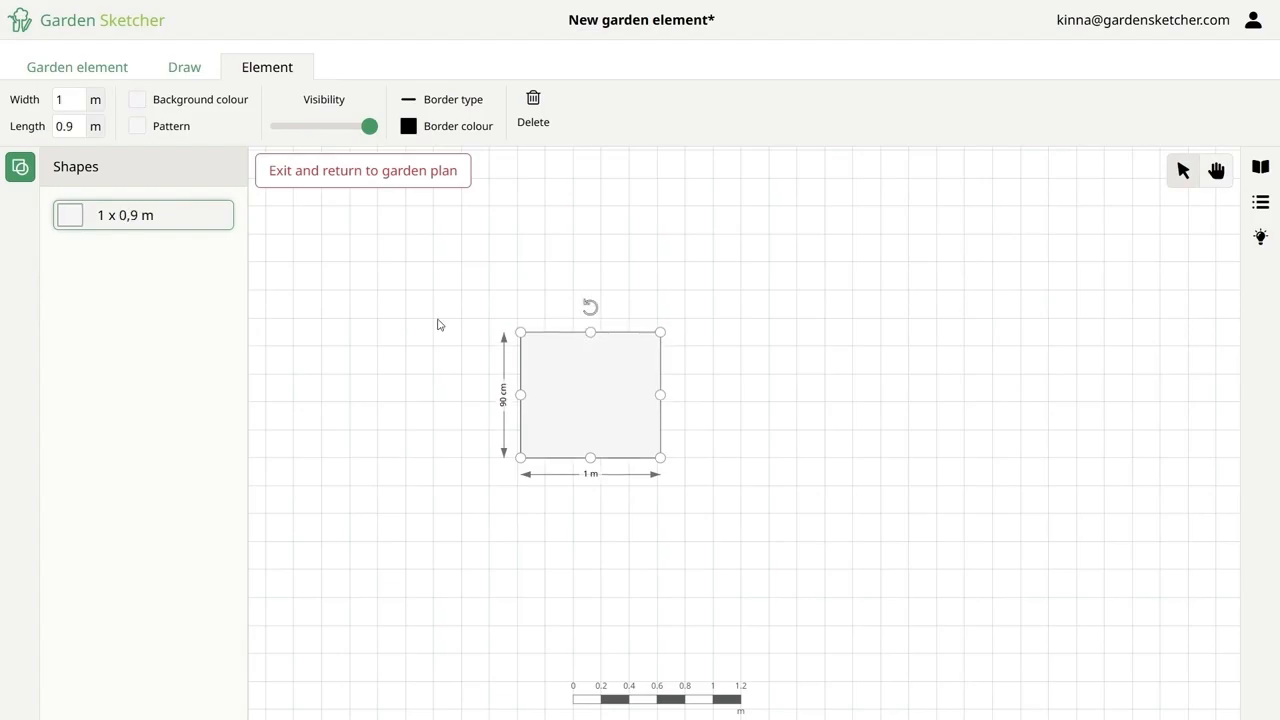
# Step: Fill the 1 x 0.9 m rectangle with a grey background colour and a woven basket pattern
pyautogui.click(198, 100)
pyautogui.click(593, 460)
pyautogui.click(806, 240)
pyautogui.click(173, 128)
pyautogui.click(297, 249)
pyautogui.click(166, 128)
pyautogui.scroll(-1, 297, 320)
pyautogui.click(297, 318)
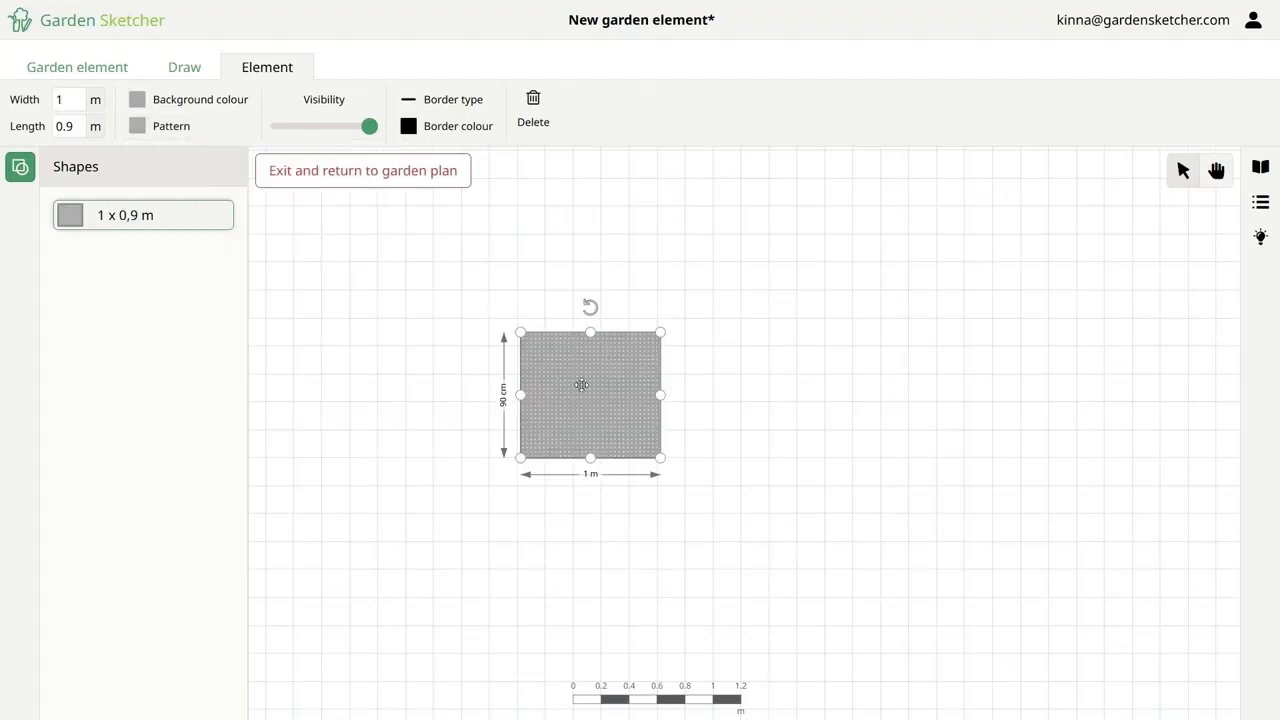
# Step: Draw an inner rectangle about 0.72 by 0.78 m, centred sideways and flush with the lower edge of the woven rectangle
pyautogui.scroll(3, 581, 385)
pyautogui.click(184, 67)
pyautogui.click(37, 114)
pyautogui.moveTo(489, 293); pyautogui.dragTo(709, 531)
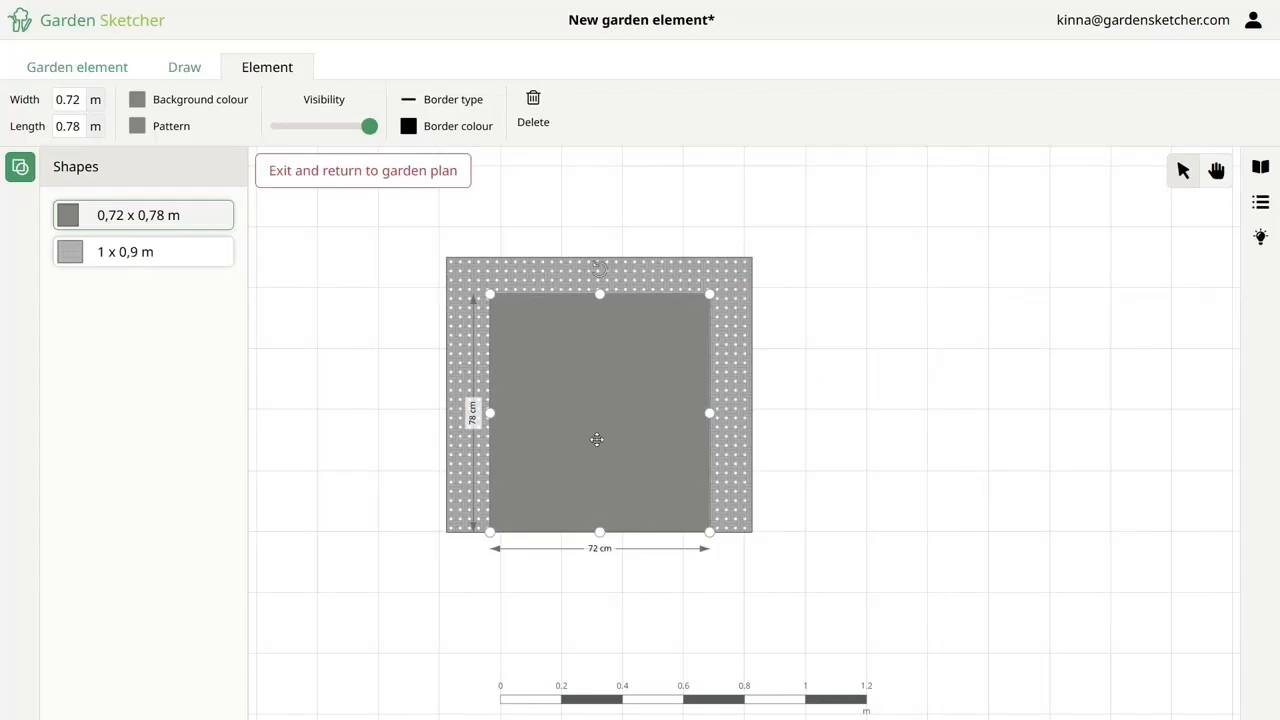
# Step: Remove the inner rectangle's border and widen the shape to 0.73 m
pyautogui.click(450, 101)
pyautogui.click(449, 151)
pyautogui.click(630, 454)
pyautogui.click(569, 368)
pyautogui.moveTo(490, 413); pyautogui.dragTo(488, 413)
pyautogui.moveTo(710, 413); pyautogui.dragTo(712, 413)
# Step: Draw a closed curved-line shape about 0.73 m wide across the upper end of the inner rectangle and bow its lower edge downward
pyautogui.click(184, 67)
pyautogui.click(170, 113)
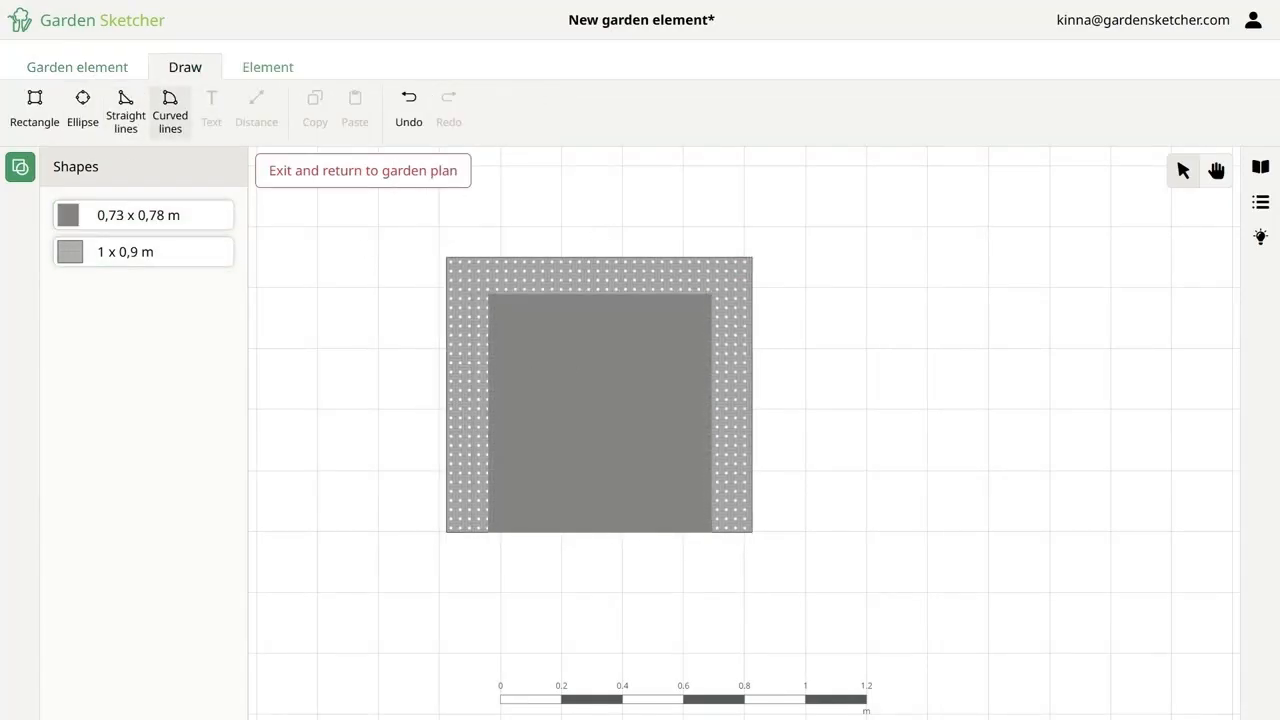
pyautogui.click(488, 293)
pyautogui.click(709, 295)
pyautogui.click(709, 328)
pyautogui.click(488, 327)
pyautogui.click(488, 293)
pyautogui.moveTo(654, 328); pyautogui.dragTo(653, 349)
pyautogui.moveTo(543, 328); pyautogui.dragTo(534, 346)
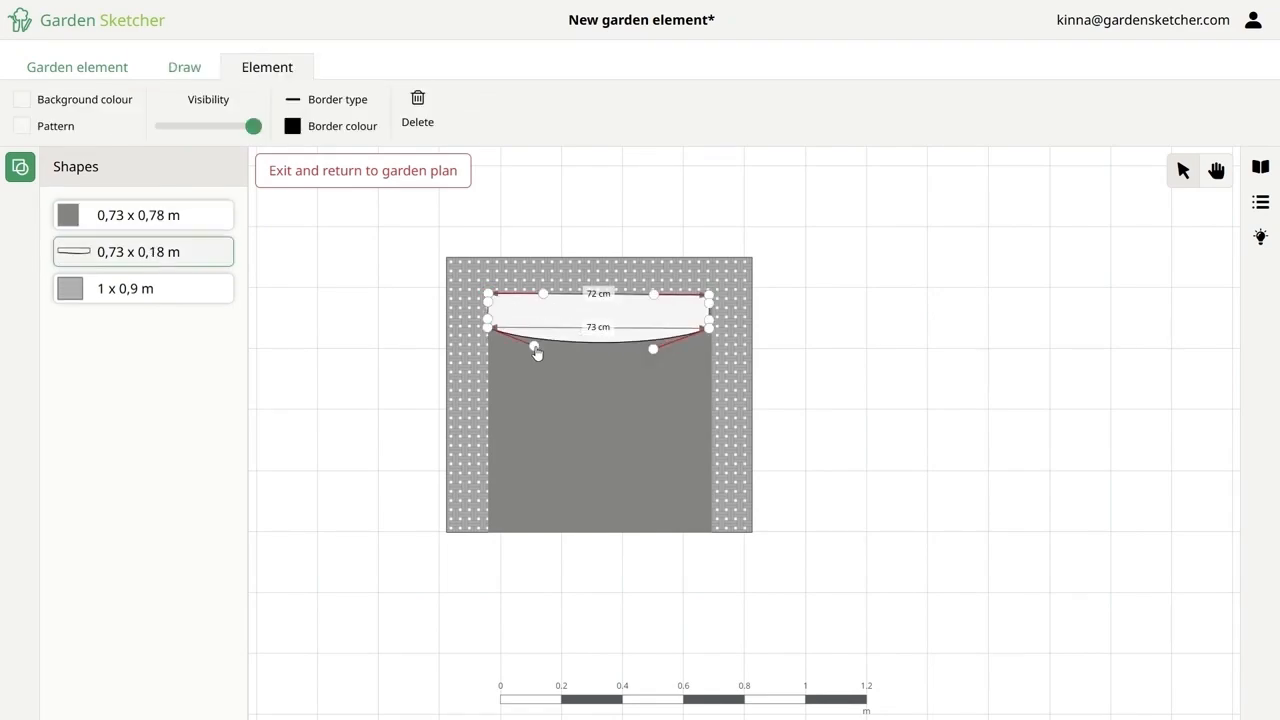
# Step: Remove the curved shape's border and align its corner points with the side edges of the inner rectangle
pyautogui.click(337, 100)
pyautogui.click(337, 151)
pyautogui.scroll(5, 699, 304)
pyautogui.moveTo(757, 252); pyautogui.dragTo(771, 254)
pyautogui.moveTo(757, 443); pyautogui.dragTo(769, 445)
pyautogui.scroll(-4, 918, 404)
pyautogui.scroll(4, 485, 359)
pyautogui.moveTo(415, 337); pyautogui.dragTo(427, 342)
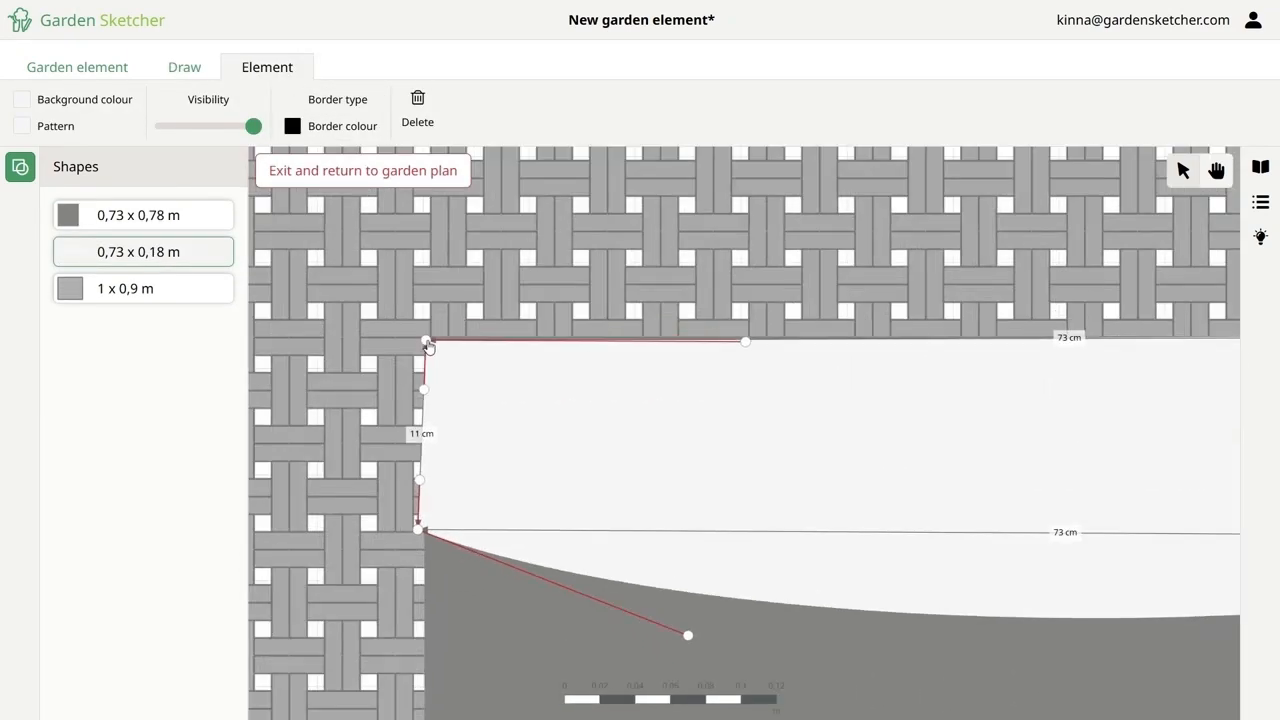
pyautogui.scroll(-5, 1006, 385)
pyautogui.click(952, 207)
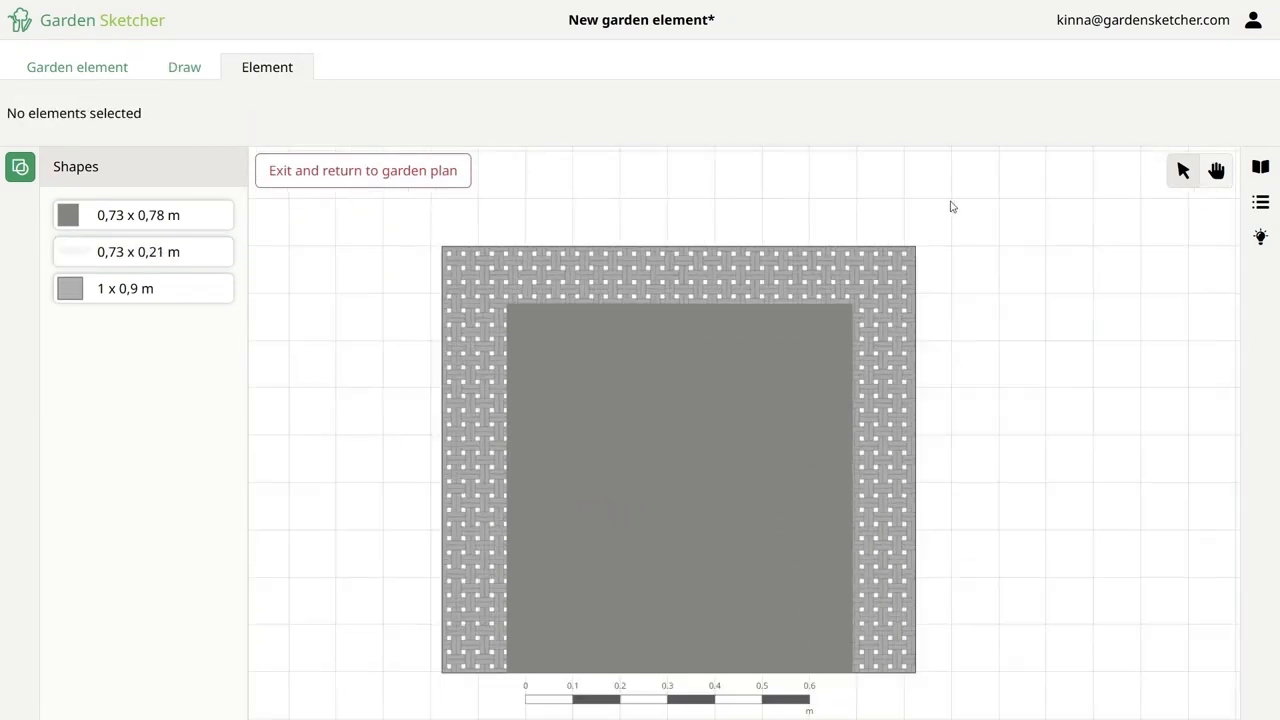
pyautogui.scroll(-2, 845, 240)
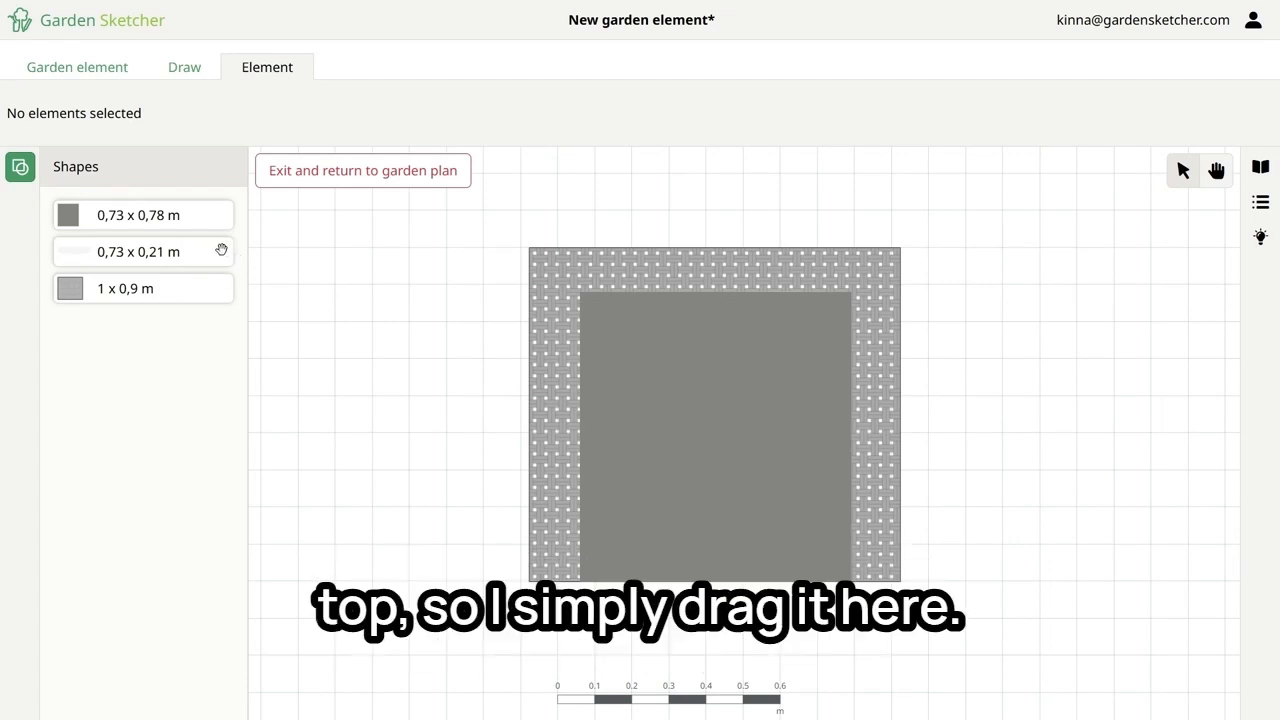
# Step: Move the curved shape to the front of the shape order and reduce its visibility to about one third
pyautogui.moveTo(215, 251); pyautogui.dragTo(220, 211)
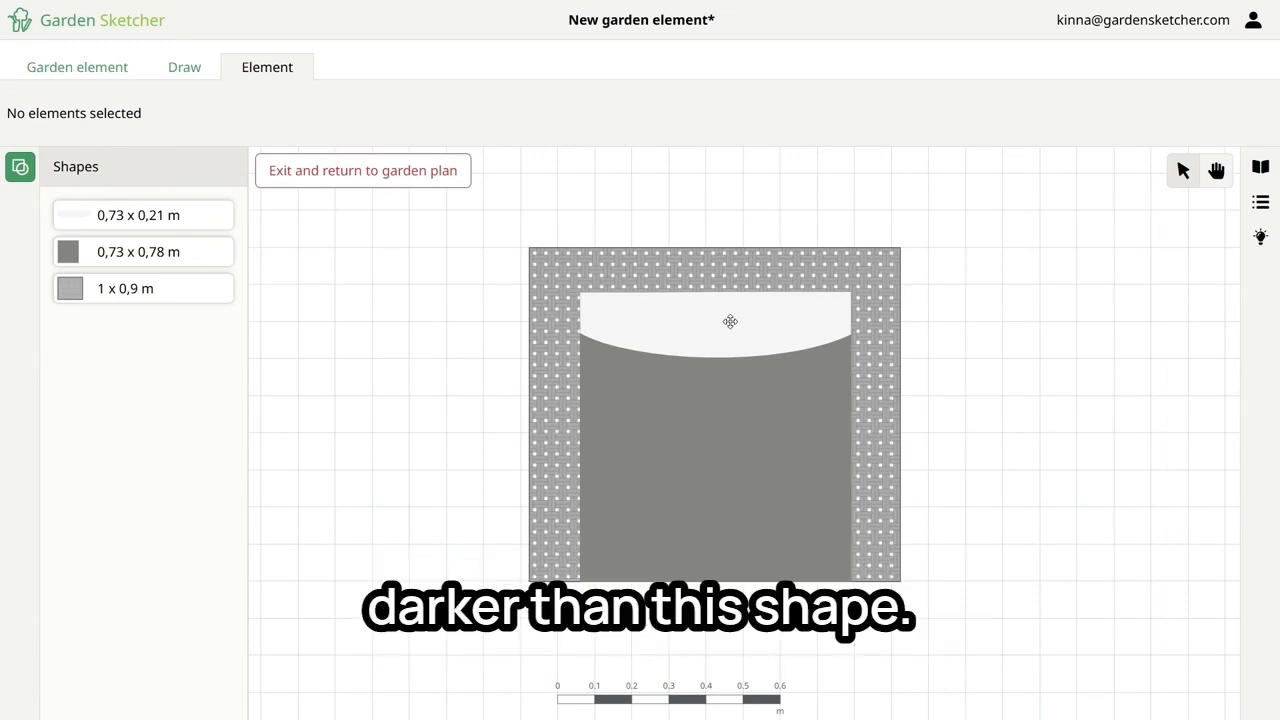
pyautogui.click(716, 340)
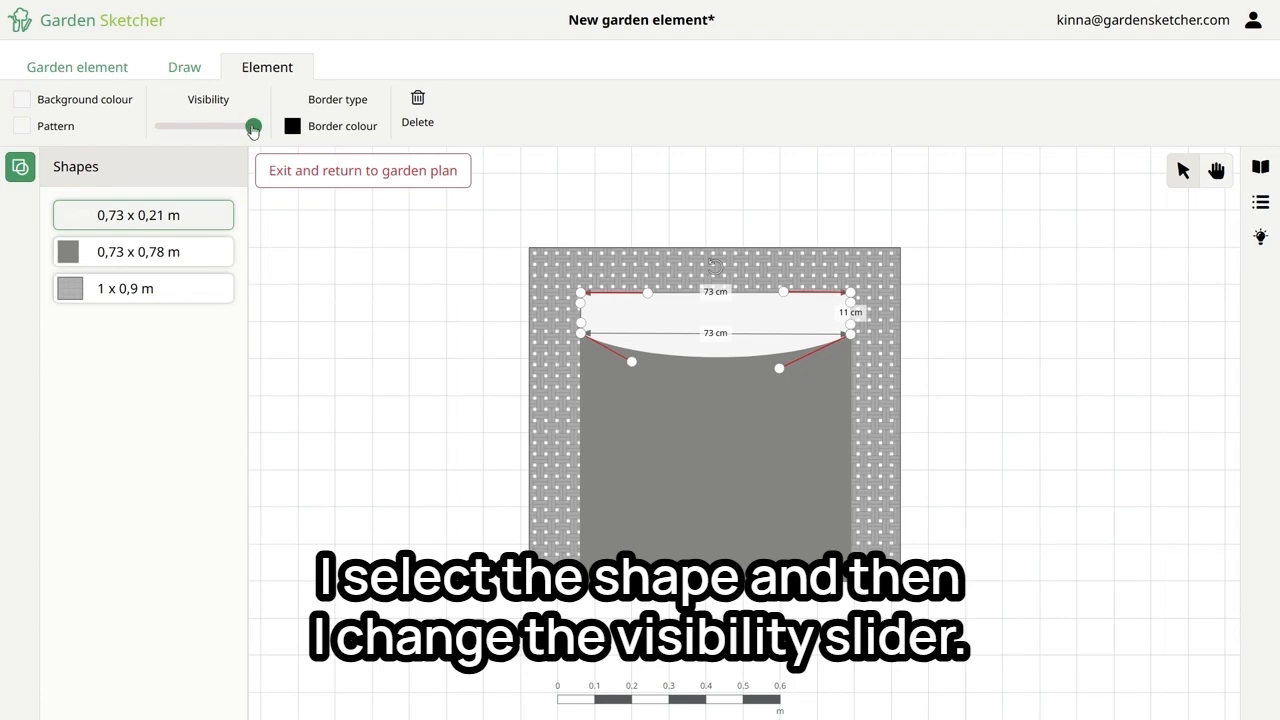
pyautogui.moveTo(253, 131); pyautogui.dragTo(193, 136)
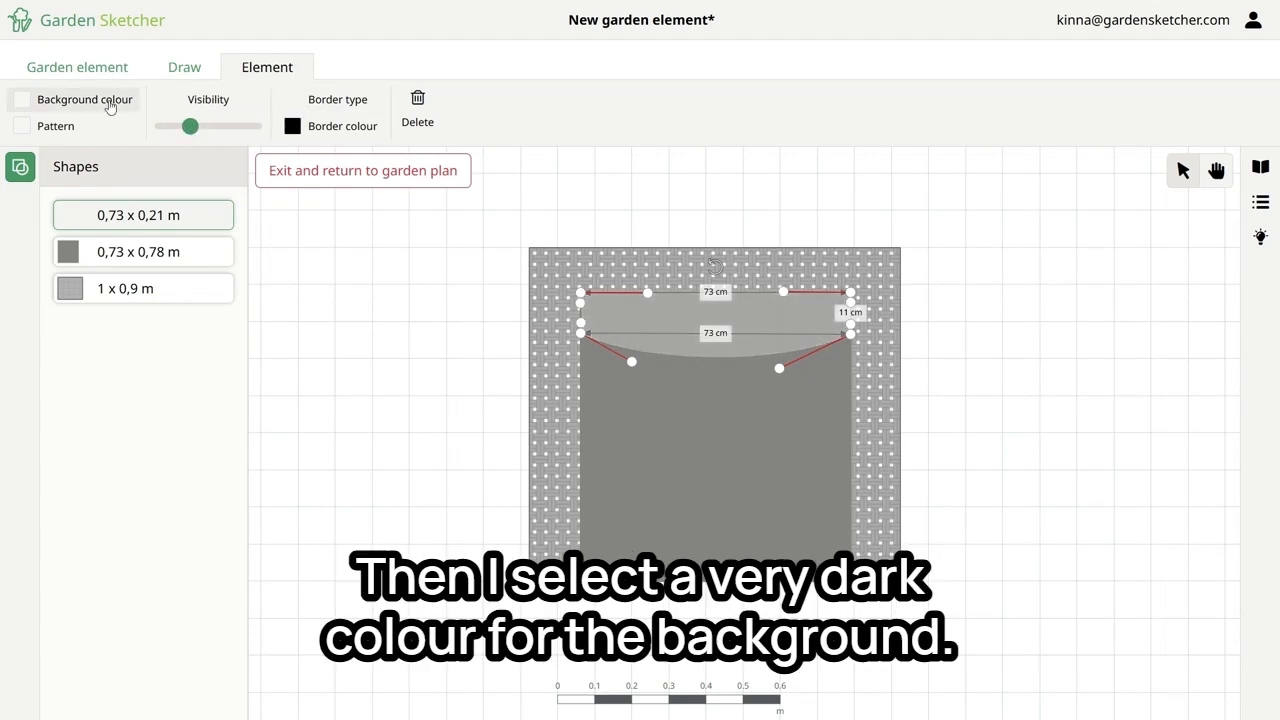
# Step: Give the curved shape a dark blue-grey background colour and lower its visibility to about one quarter
pyautogui.click(114, 103)
pyautogui.click(744, 460)
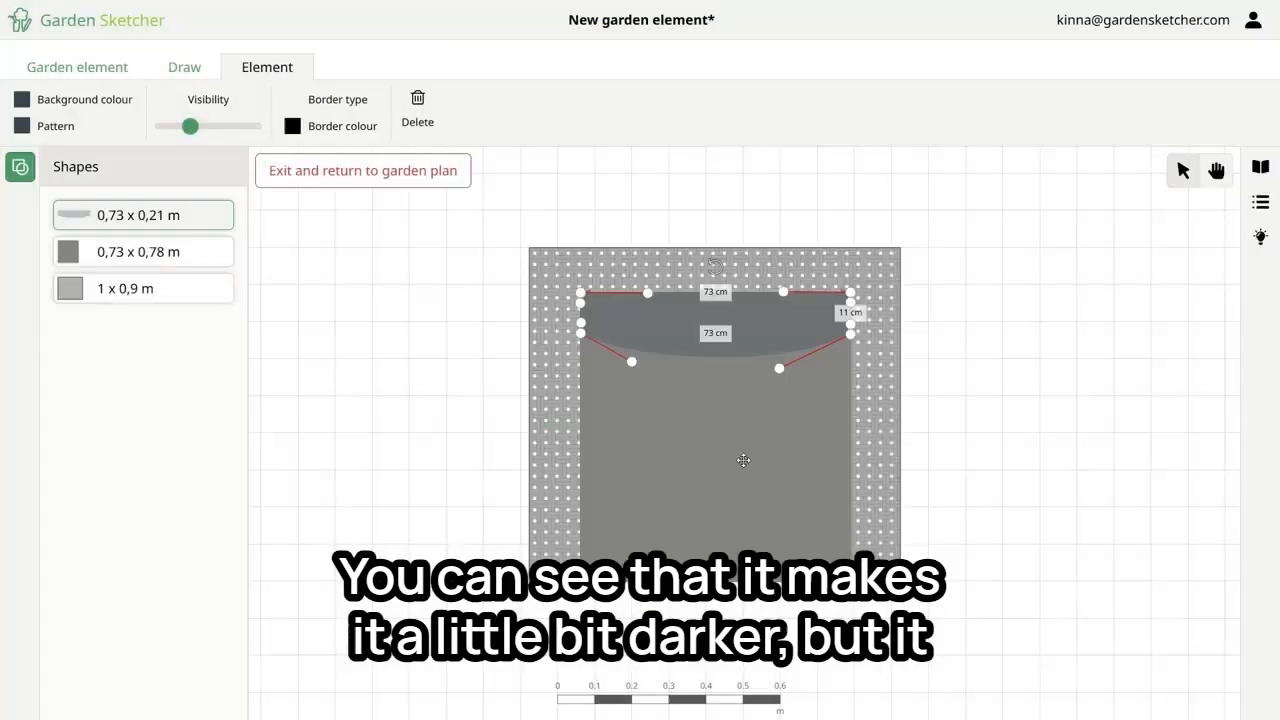
pyautogui.moveTo(190, 132)
pyautogui.mouseDown()
pyautogui.moveTo(171, 132)
pyautogui.moveTo(183, 136)
pyautogui.mouseUp()
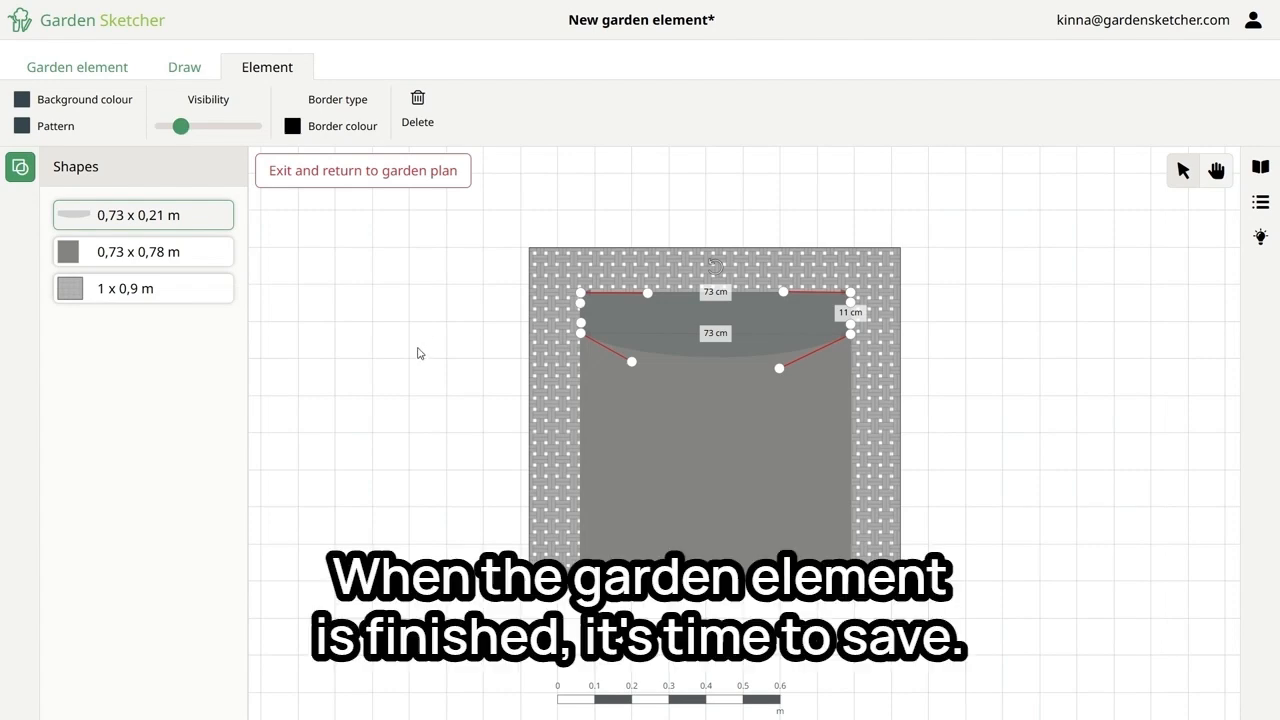
pyautogui.click(400, 346)
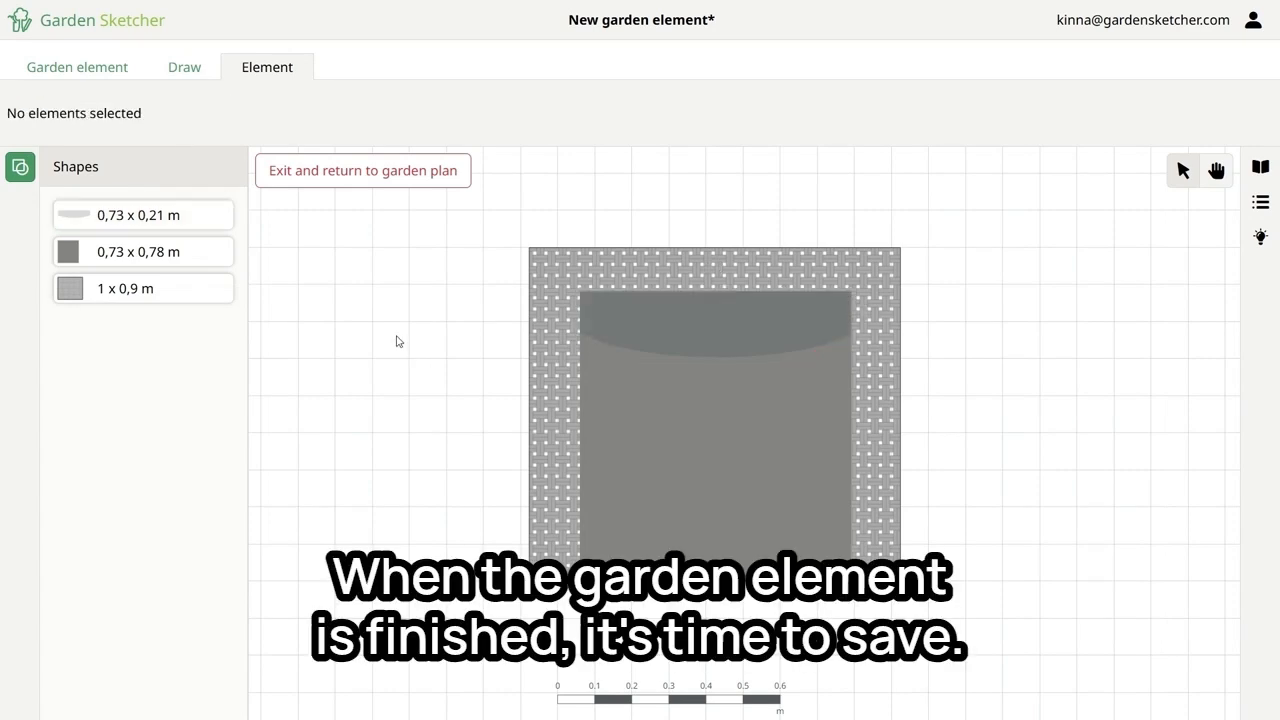
# Step: Save the garden element as "Lounge chair" in the Furniture category and return to the garden plan
pyautogui.click(90, 68)
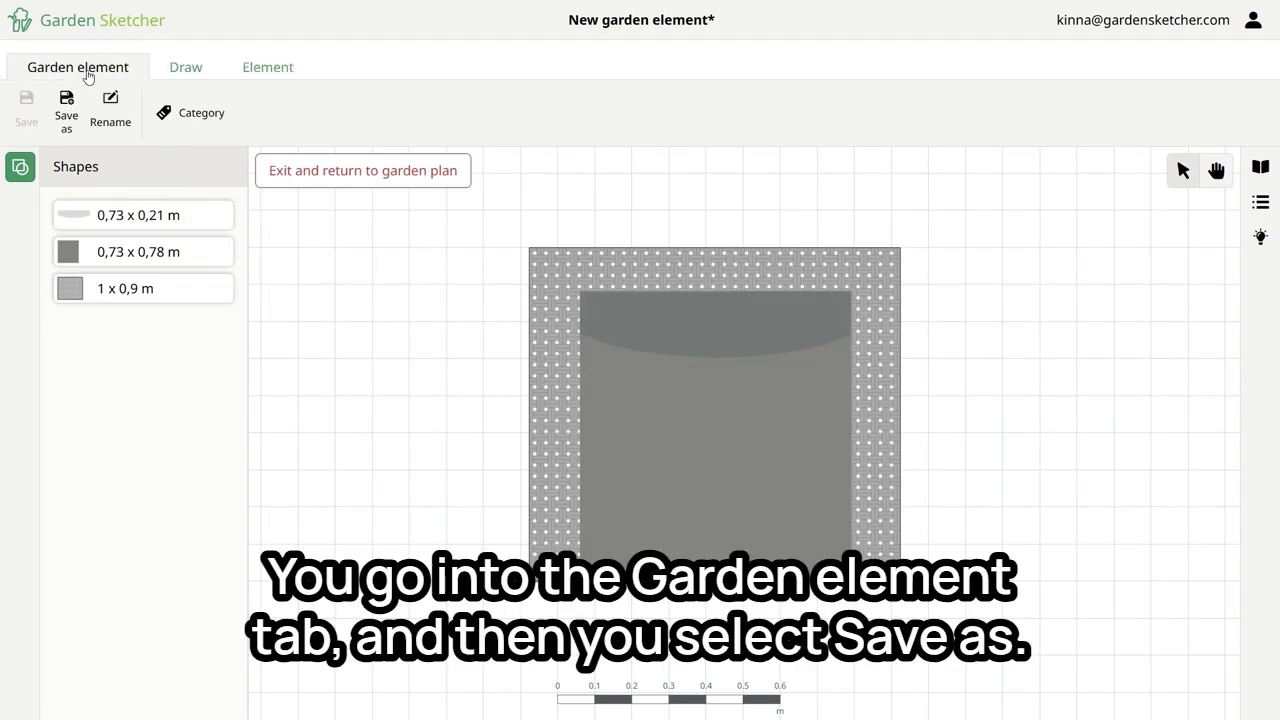
pyautogui.click(67, 120)
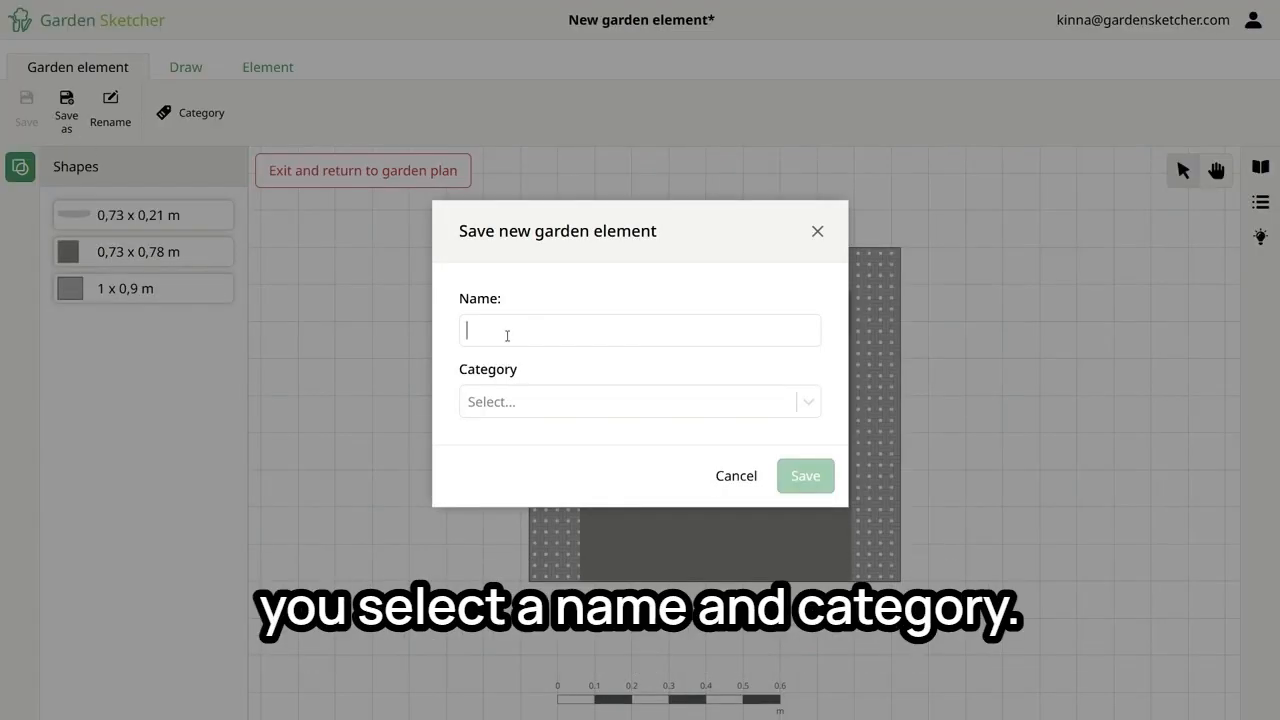
pyautogui.write('L')
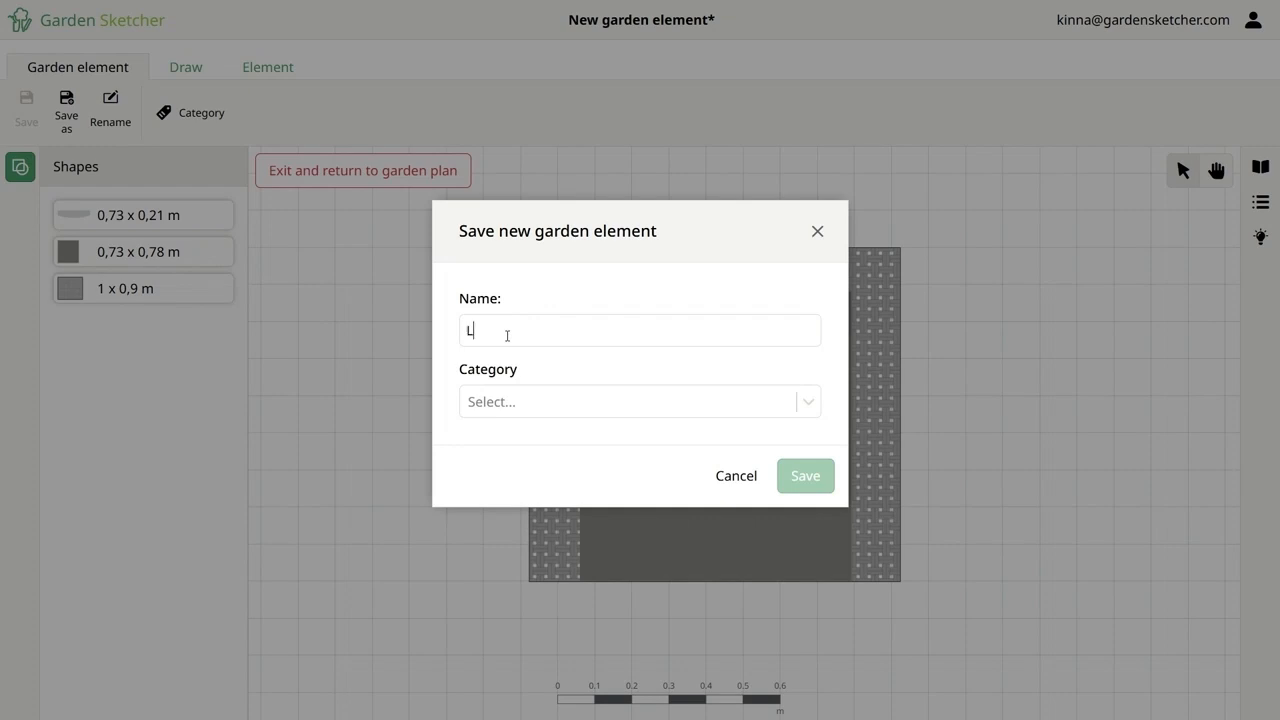
pyautogui.write('ounge chair')
pyautogui.click(513, 410)
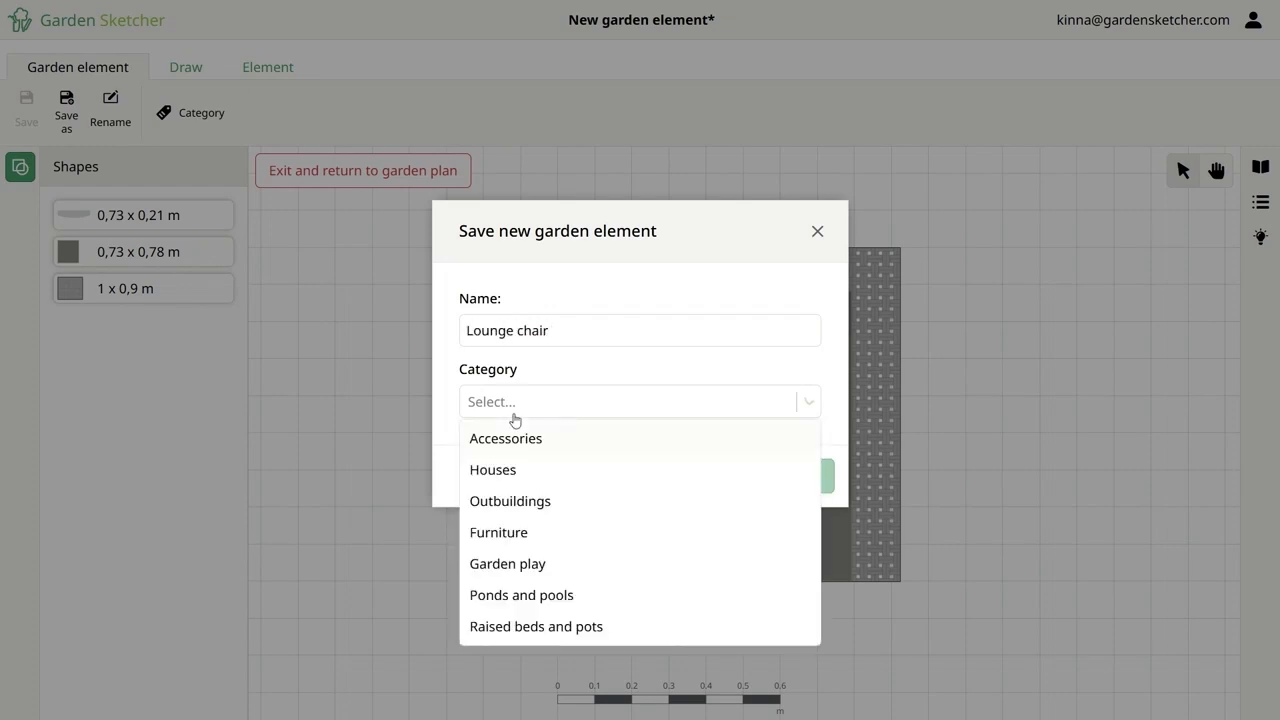
pyautogui.click(514, 531)
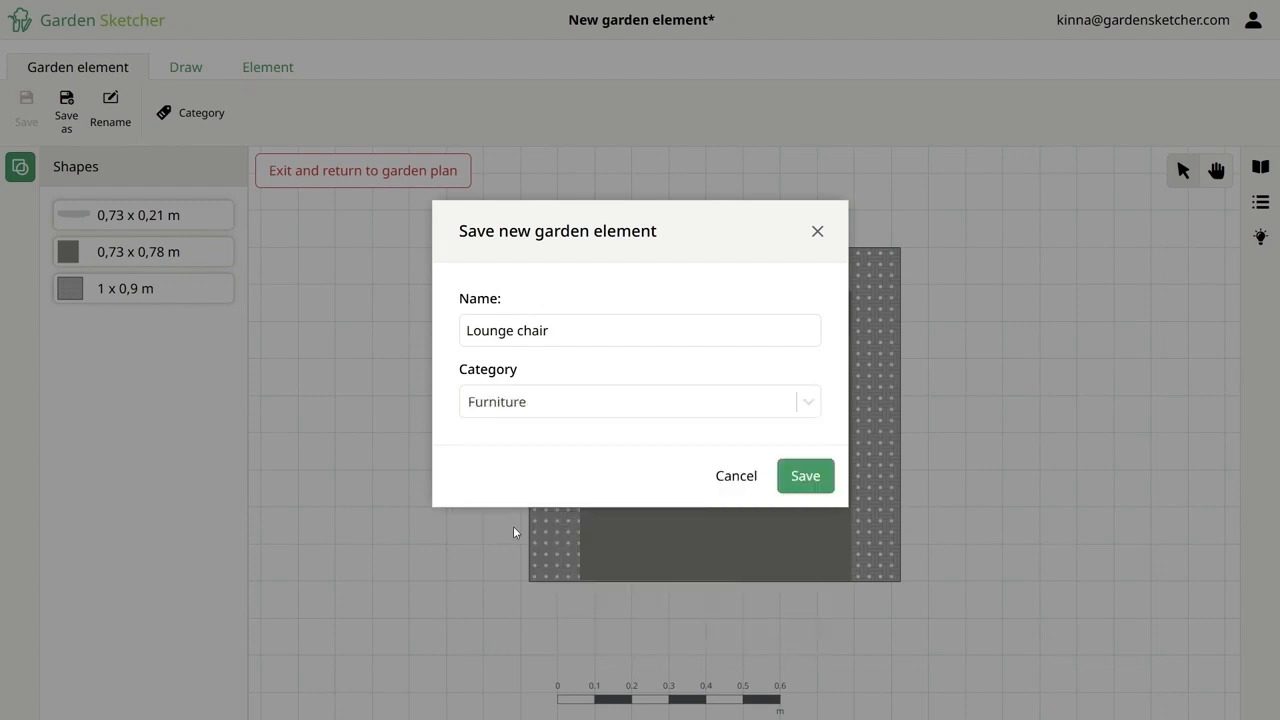
pyautogui.click(820, 478)
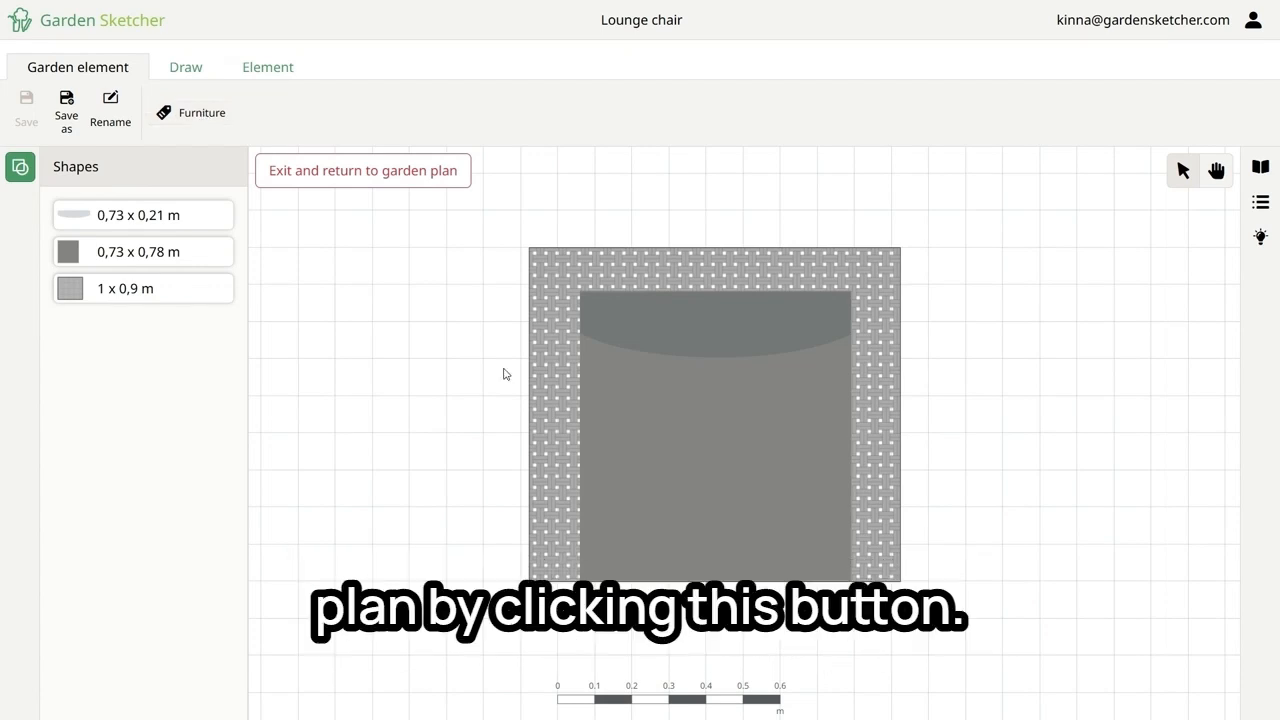
pyautogui.click(343, 172)
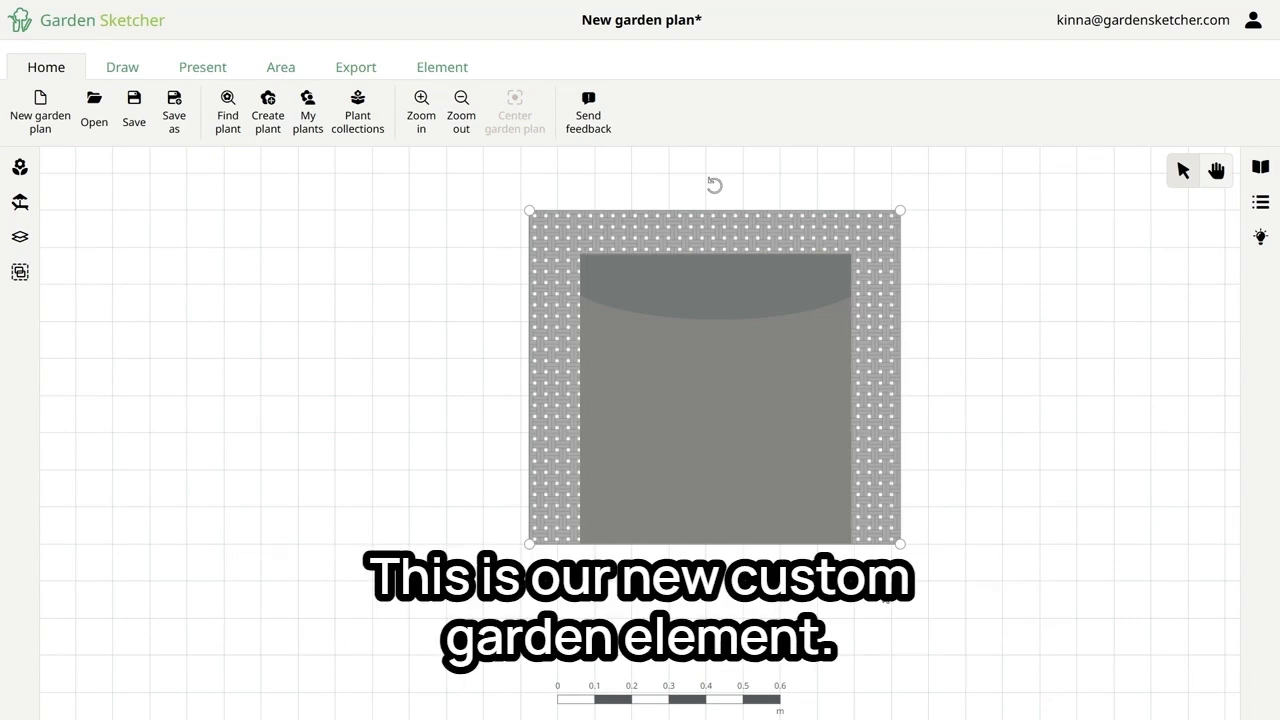
# Step: Scale the lounge chair in the plan down slightly and move it to the left
pyautogui.moveTo(900, 545); pyautogui.dragTo(868, 518)
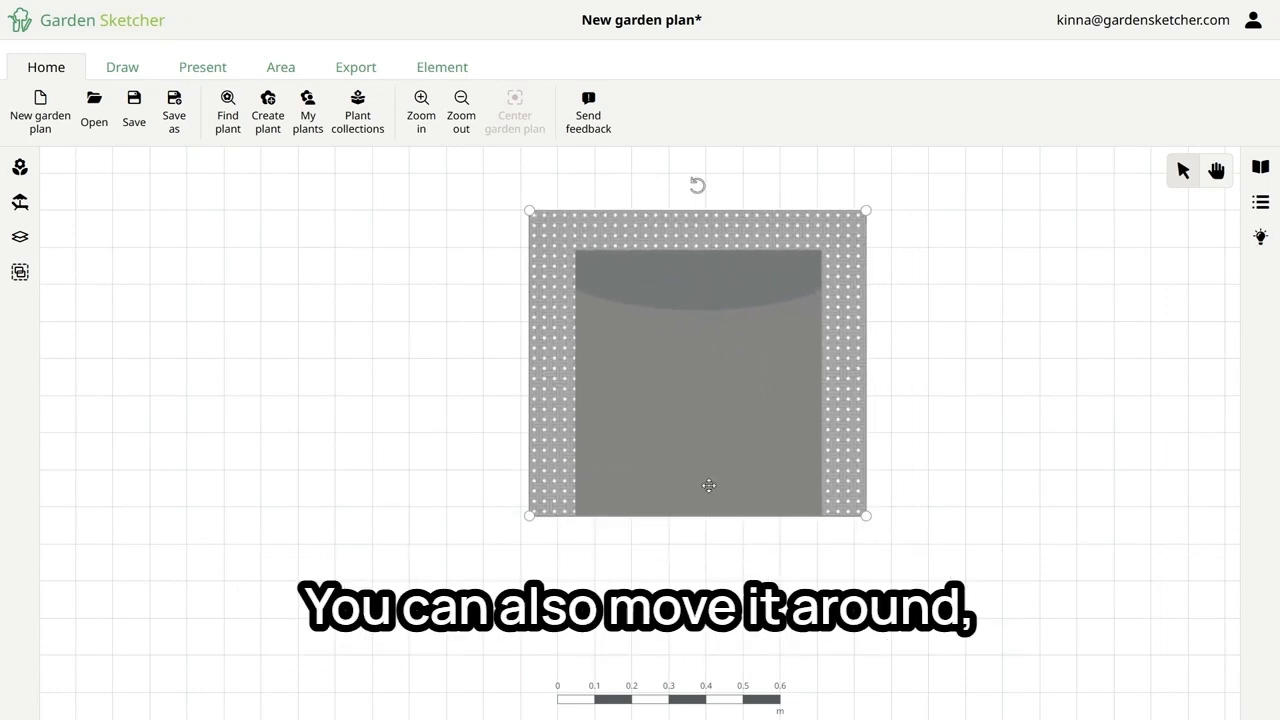
pyautogui.moveTo(661, 405); pyautogui.dragTo(558, 408)
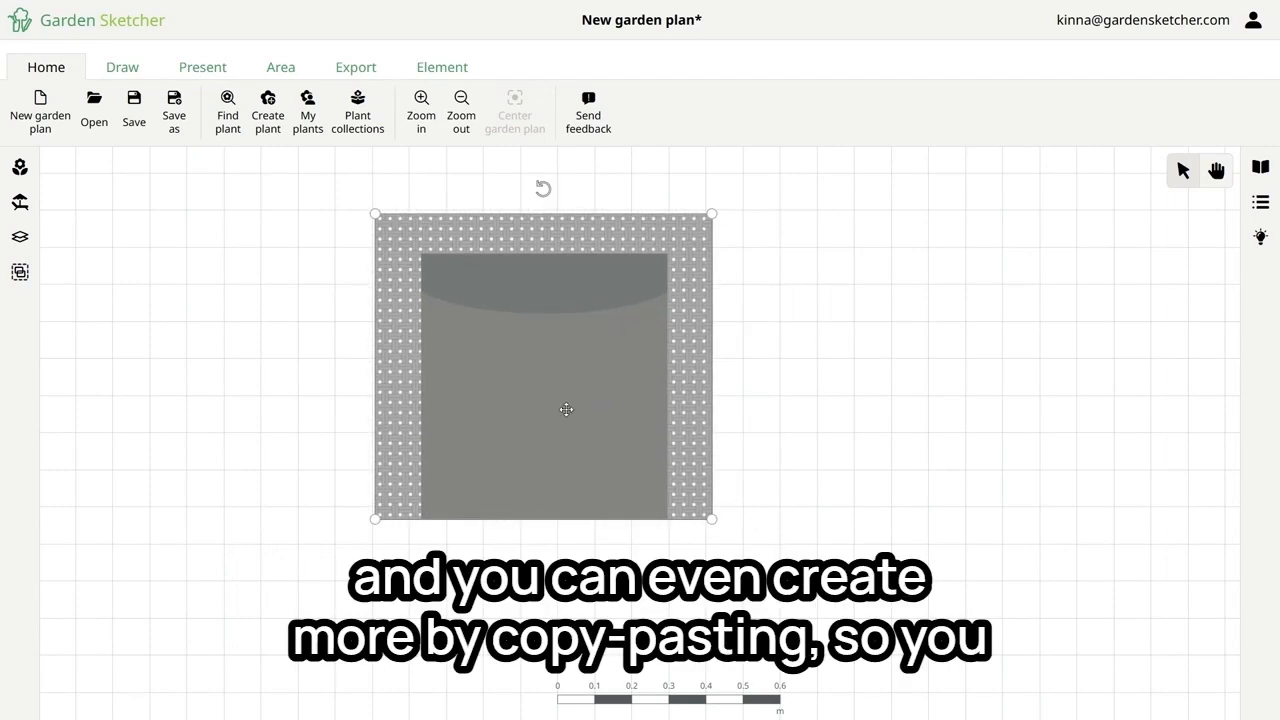
# Step: Duplicate the lounge chair and place the copy to the right of the original
pyautogui.hotkey('ctrl', 'v')
pyautogui.moveTo(569, 409); pyautogui.dragTo(875, 395)
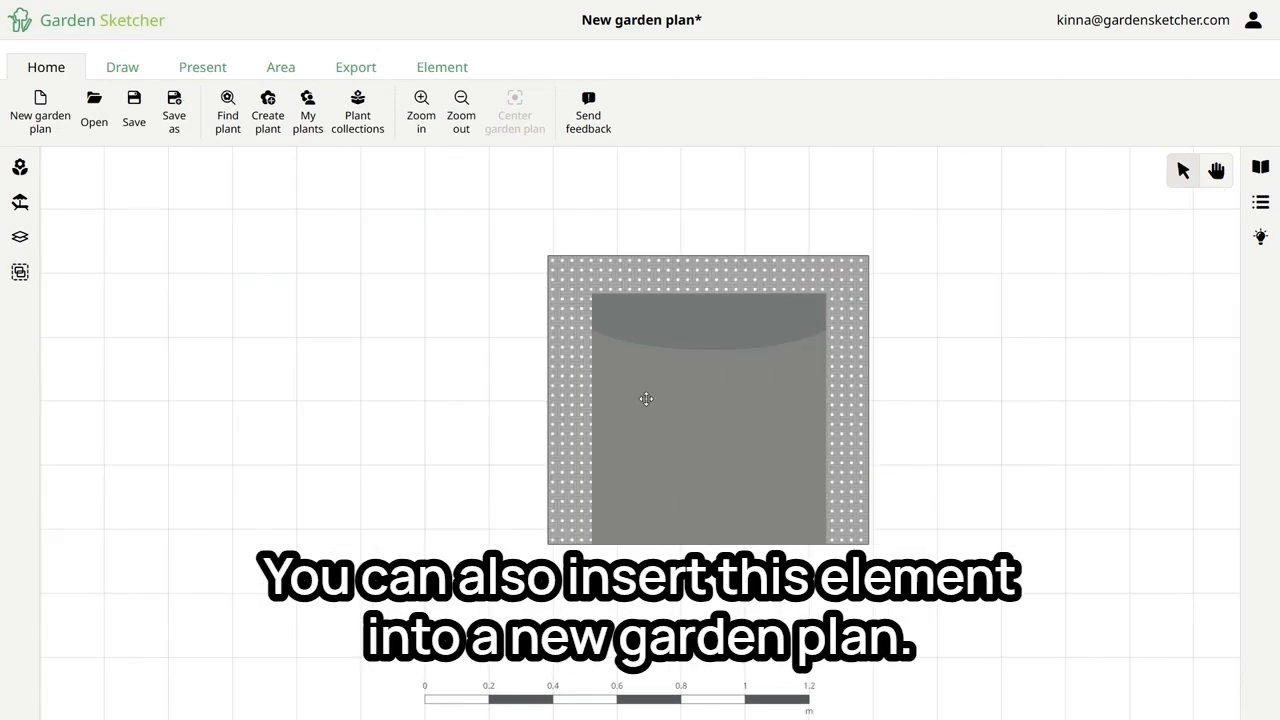
# Step: Start a new garden plan and filter the garden element library by the Furniture category
pyautogui.click(55, 113)
pyautogui.press('Return')
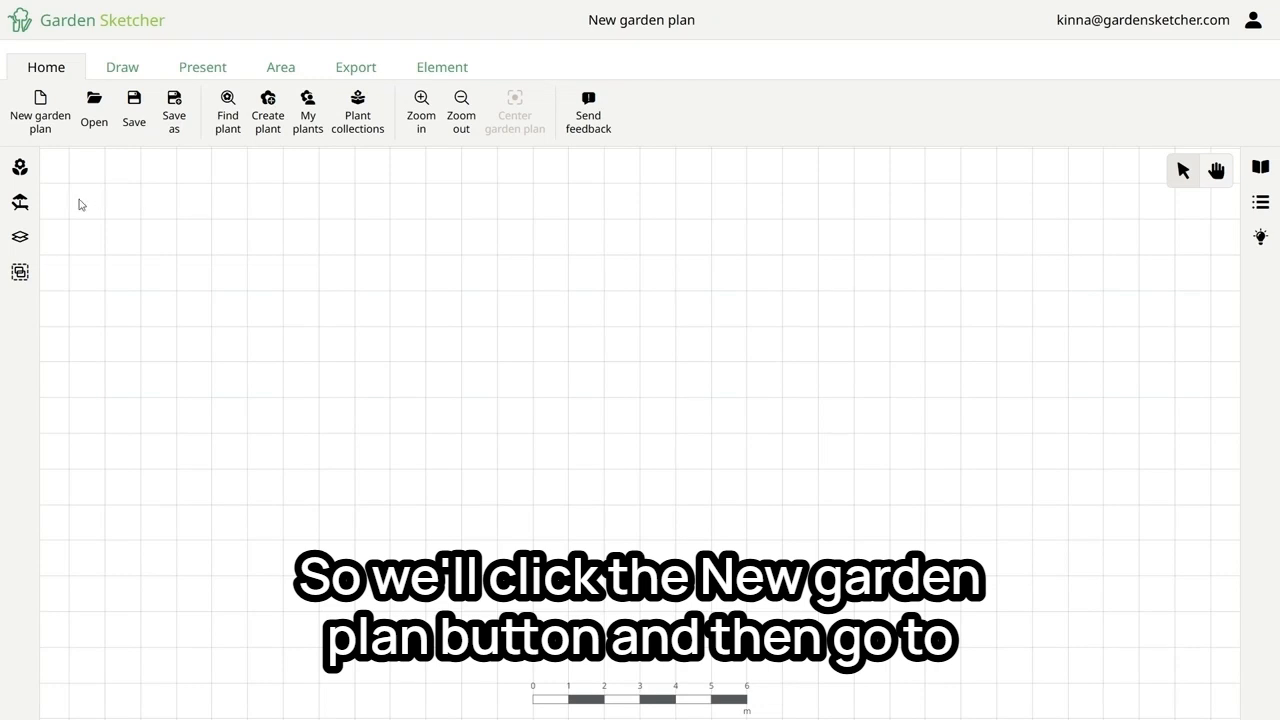
pyautogui.click(26, 209)
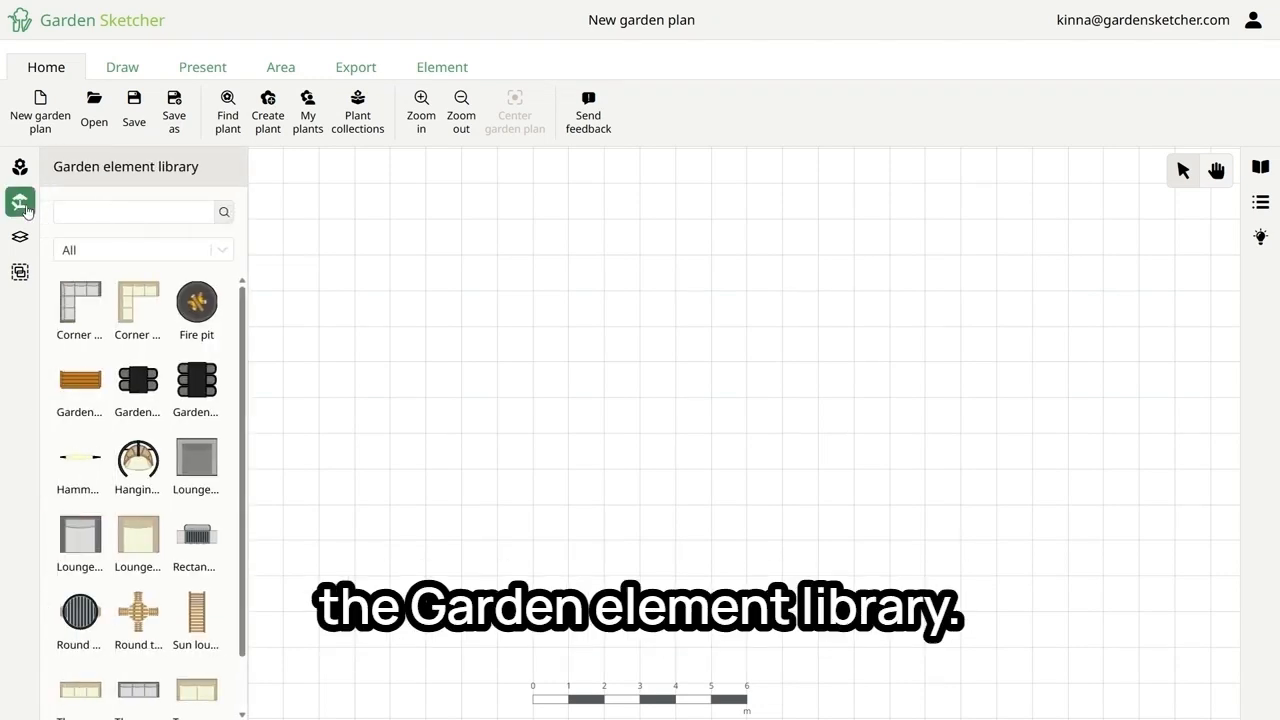
pyautogui.click(222, 252)
pyautogui.click(92, 390)
# Step: Insert three of the custom 1 m x 90 cm Lounge chair elements from the library into the empty plan
pyautogui.moveTo(95, 395)
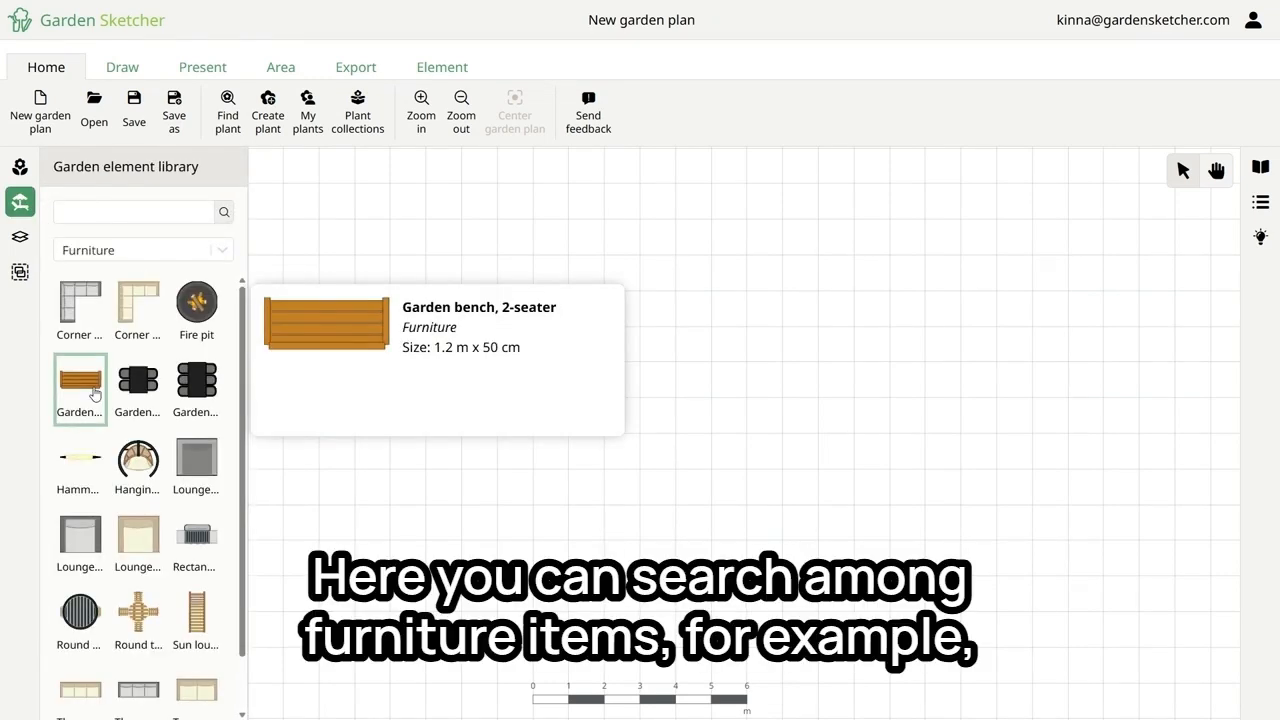
pyautogui.moveTo(195, 470)
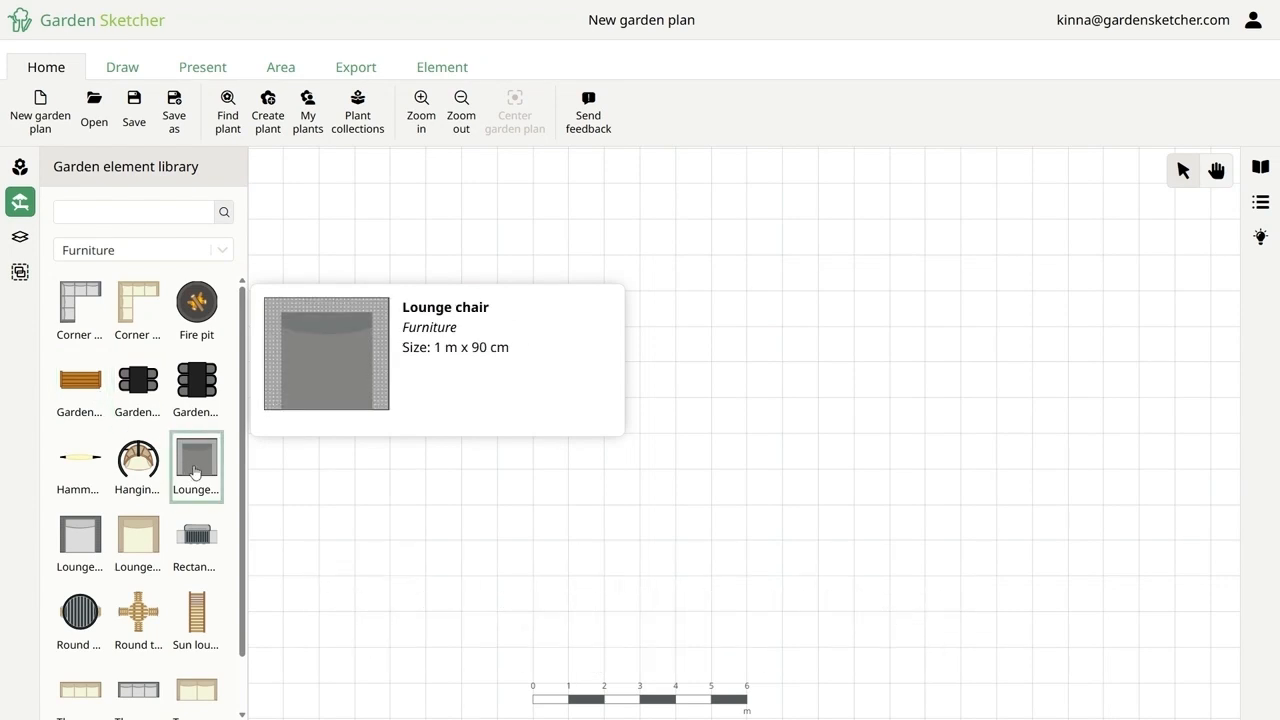
pyautogui.click(195, 470)
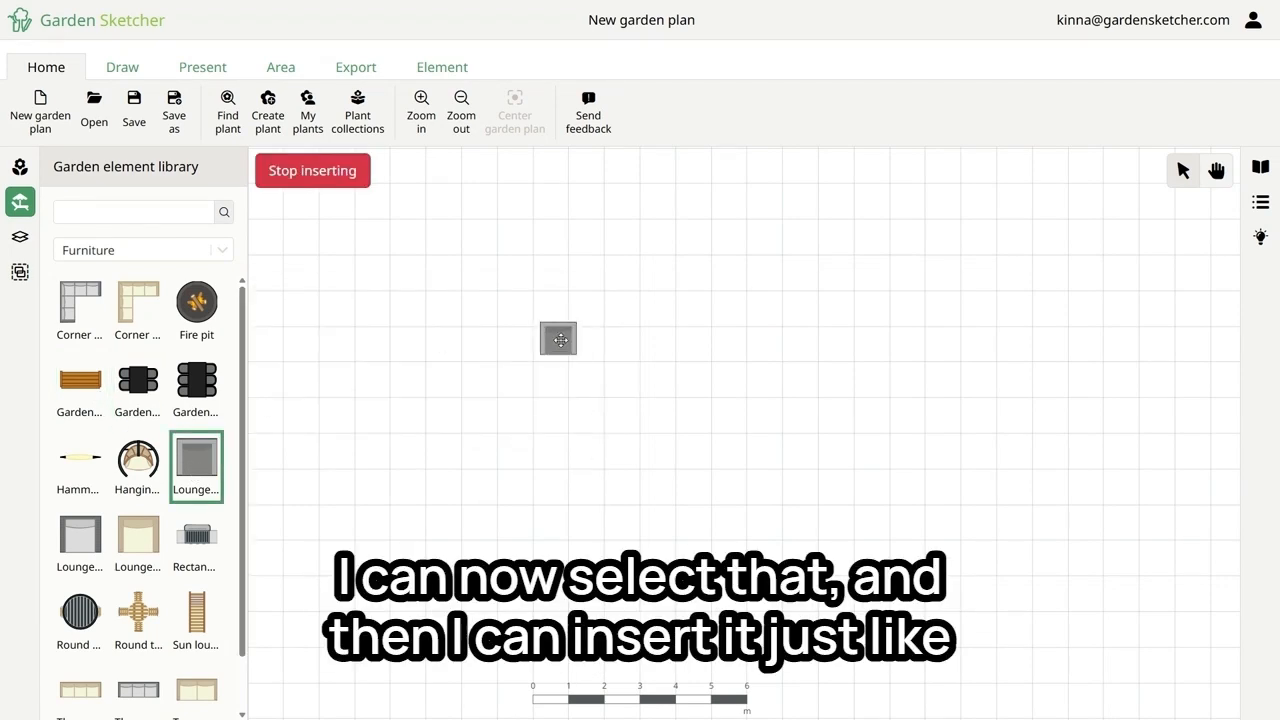
pyautogui.click(558, 340)
pyautogui.click(615, 340)
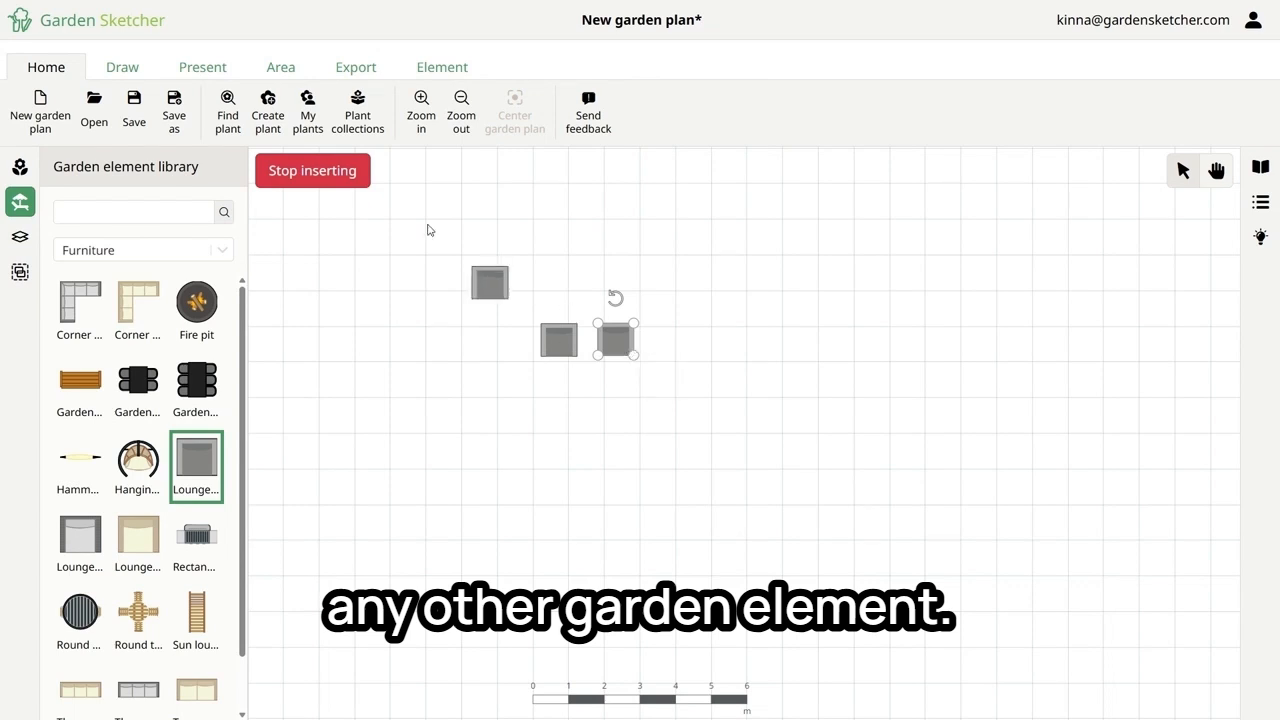
# Step: Finish inserting lounge chairs and open the rightmost chair in the plan for editing as a garden element
pyautogui.click(348, 176)
pyautogui.click(618, 386)
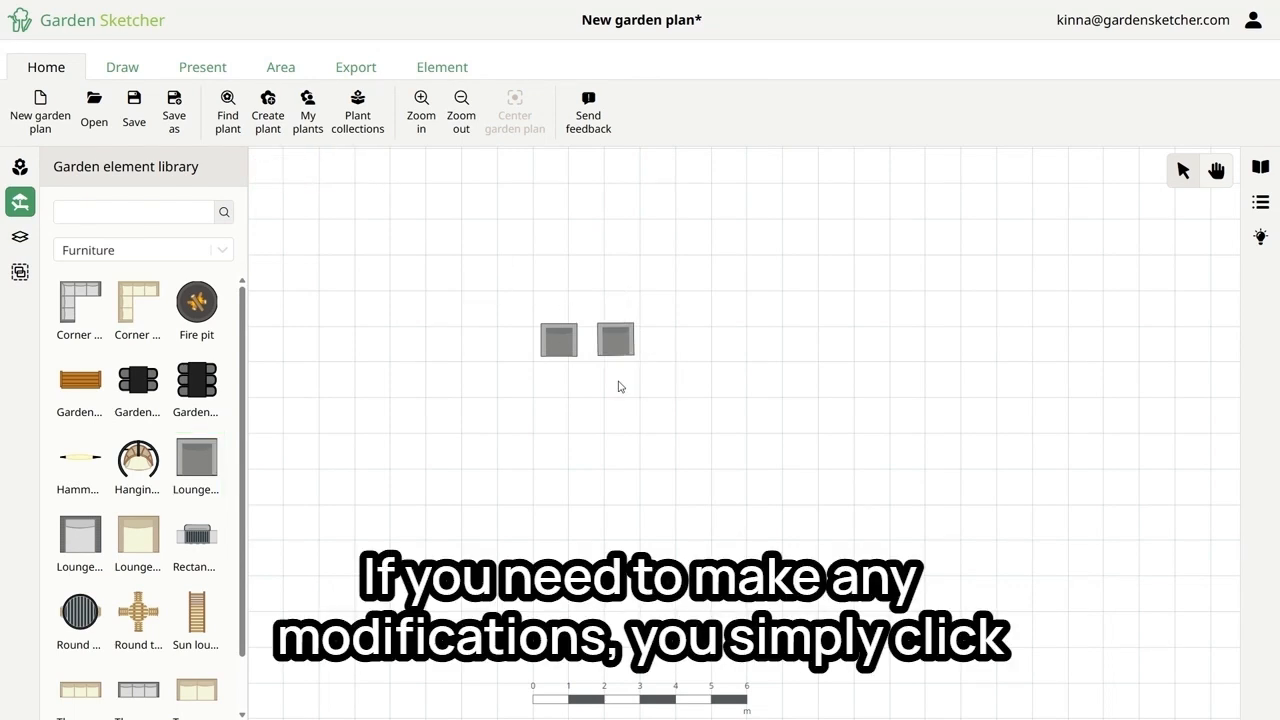
pyautogui.click(616, 340)
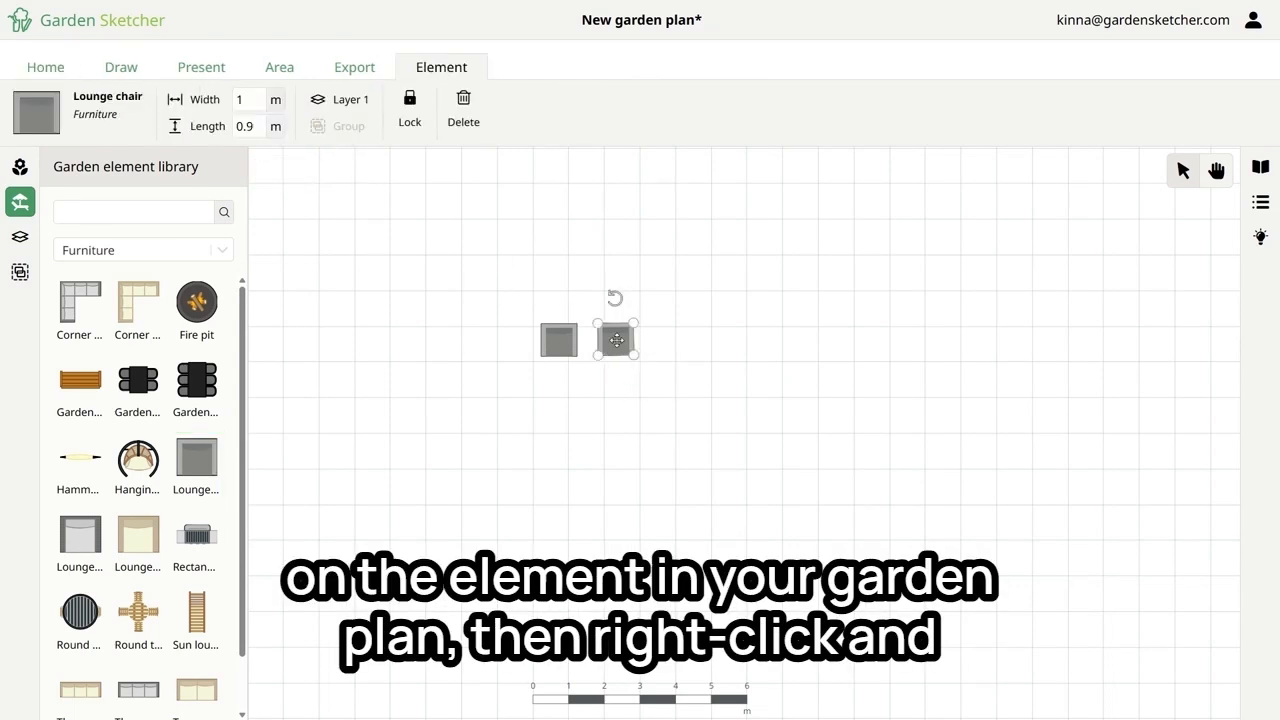
pyautogui.rightClick(617, 340)
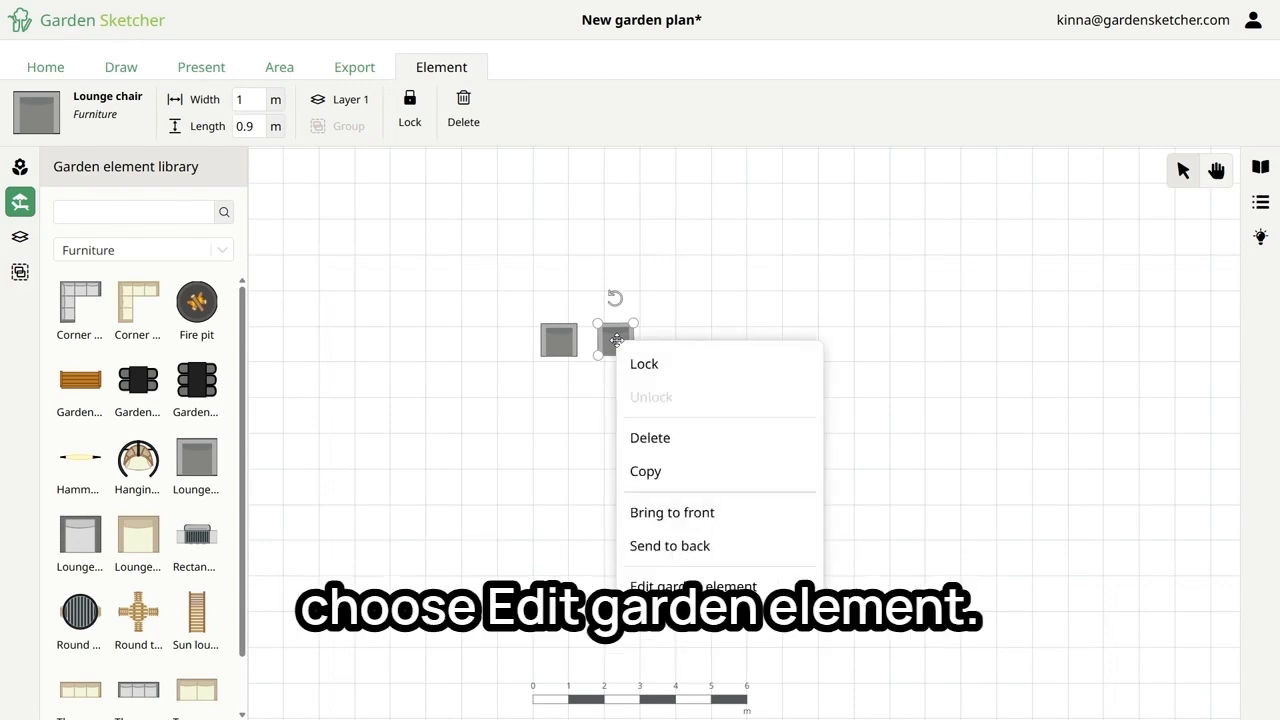
pyautogui.click(669, 591)
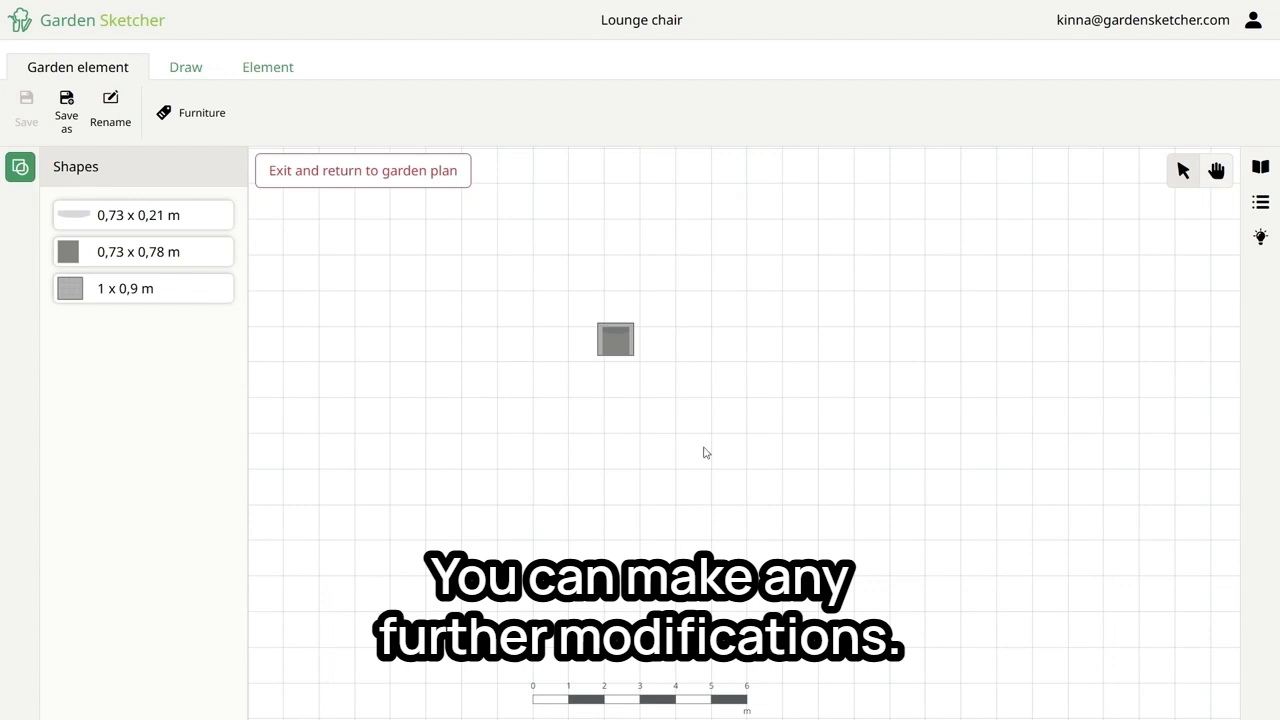
# Step: Save the modified lounge chair under its existing name and return to the garden plan
pyautogui.click(615, 338)
pyautogui.click(57, 70)
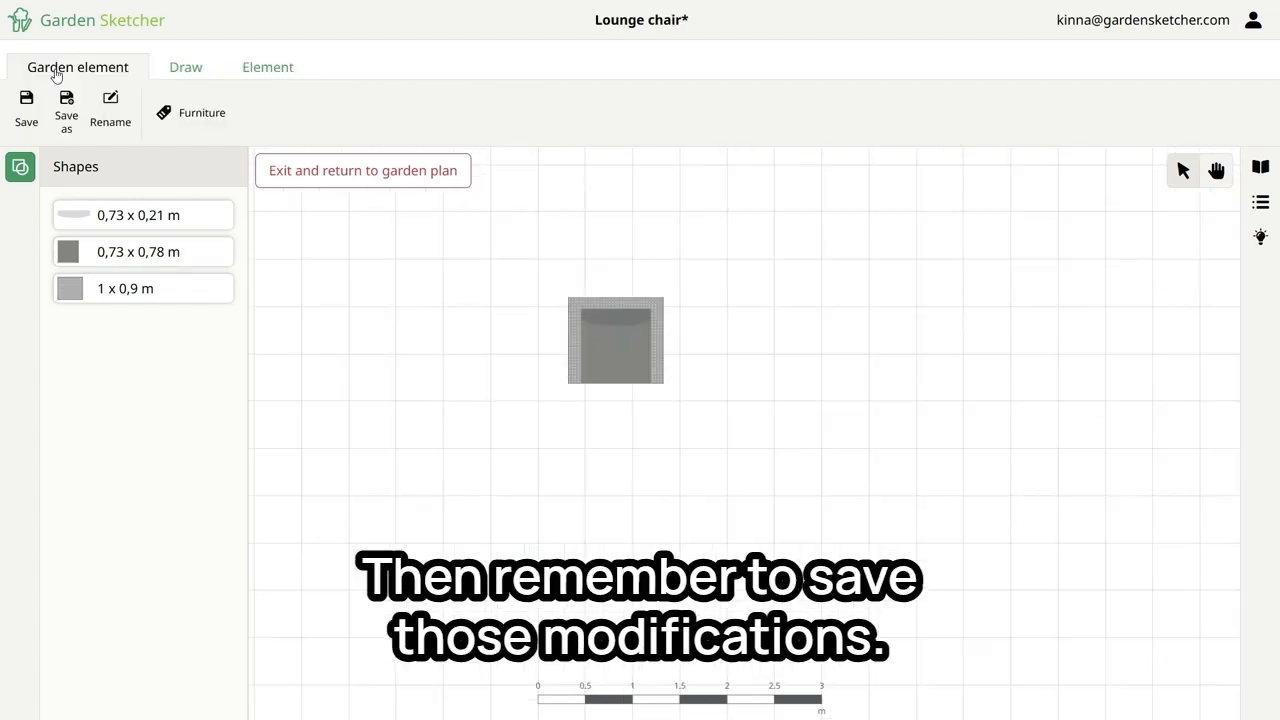
pyautogui.click(30, 114)
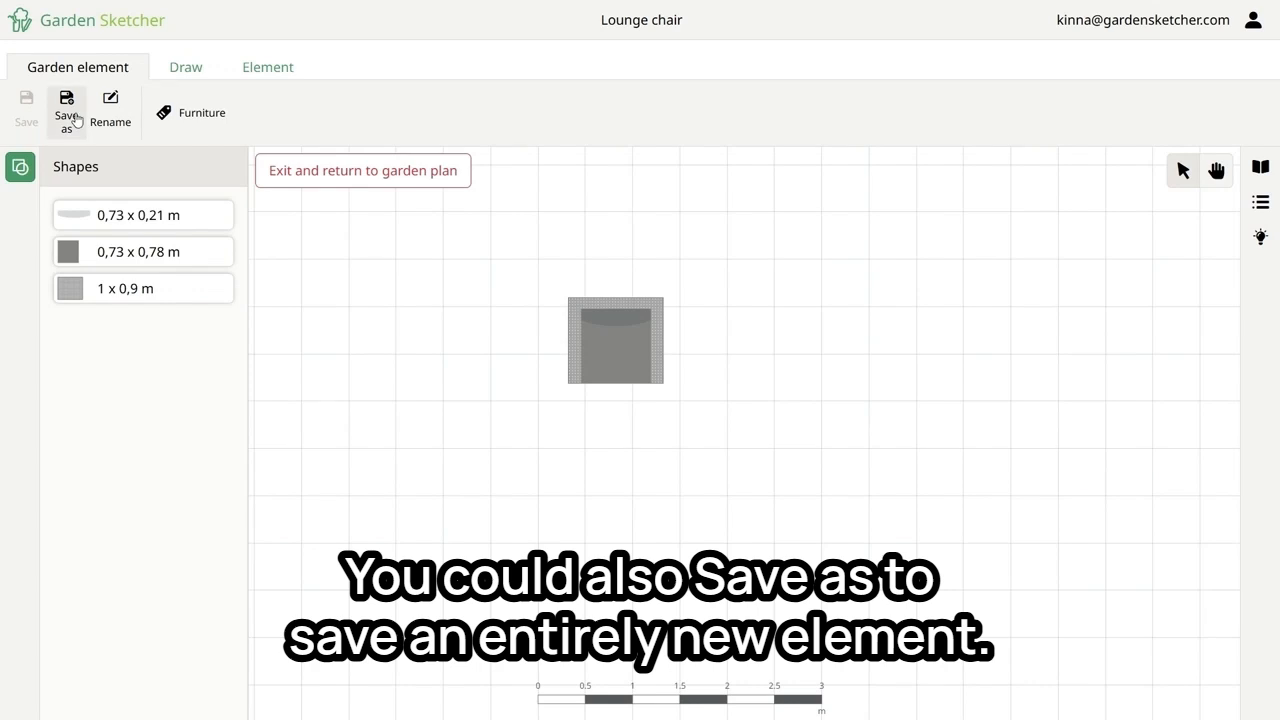
pyautogui.click(340, 172)
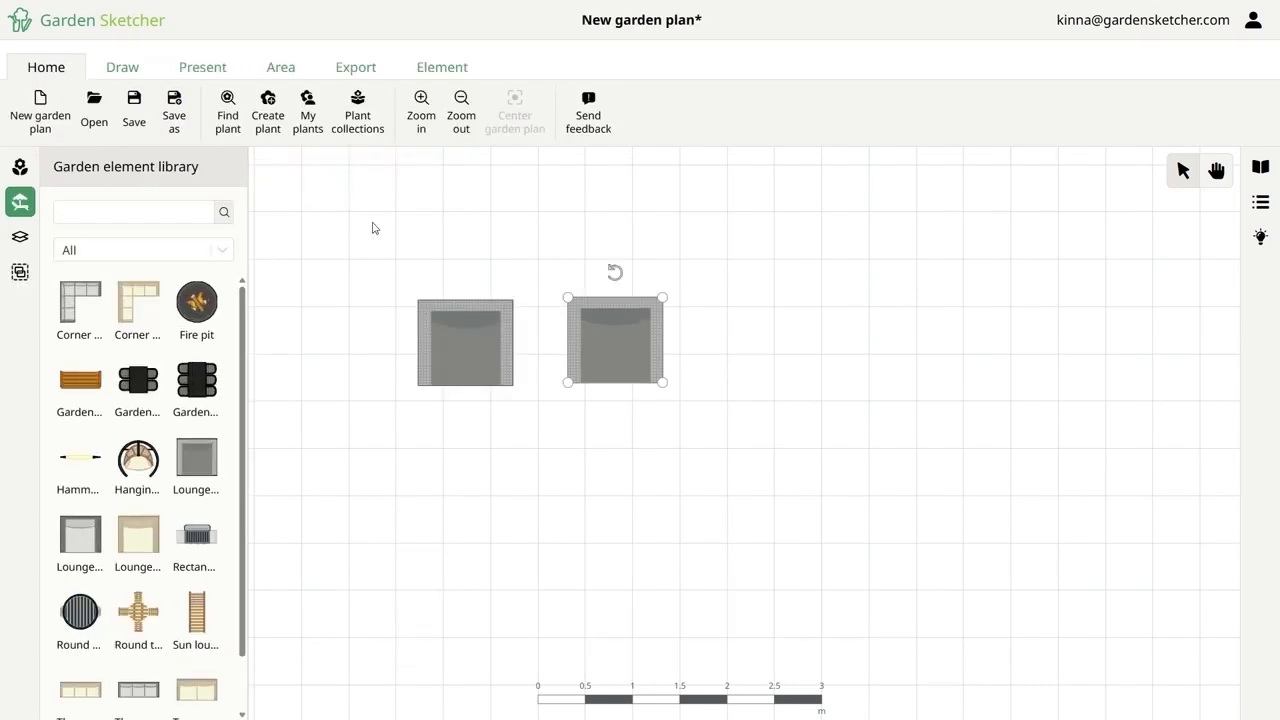
pyautogui.click(566, 437)
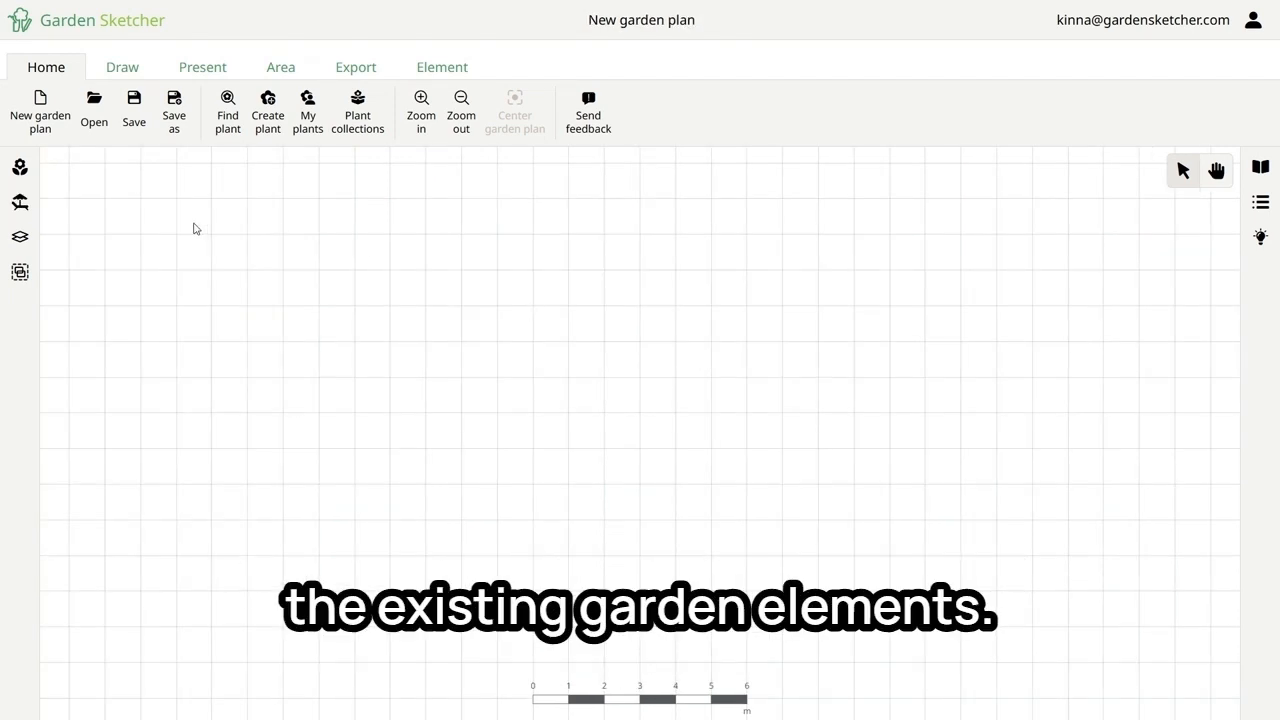
# Step: Insert one sand-coloured hammock from the garden element library into the empty plan and open it for editing as a garden element
pyautogui.click(20, 205)
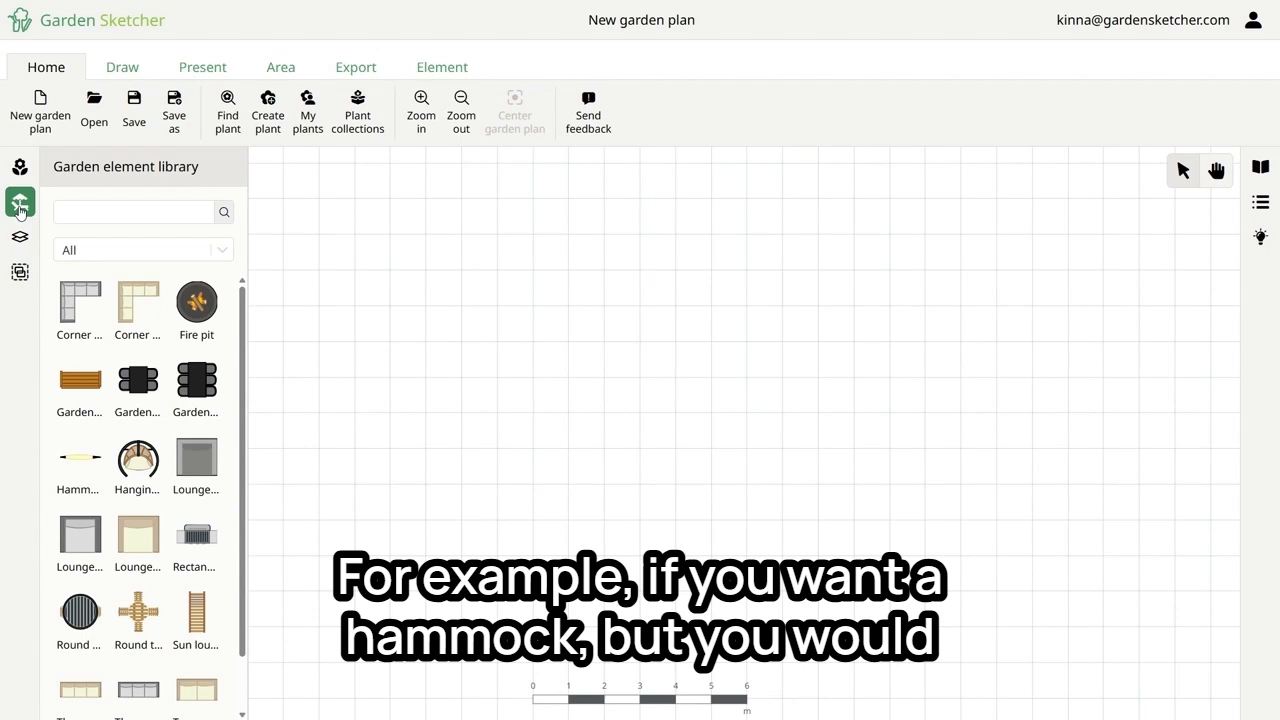
pyautogui.moveTo(88, 472)
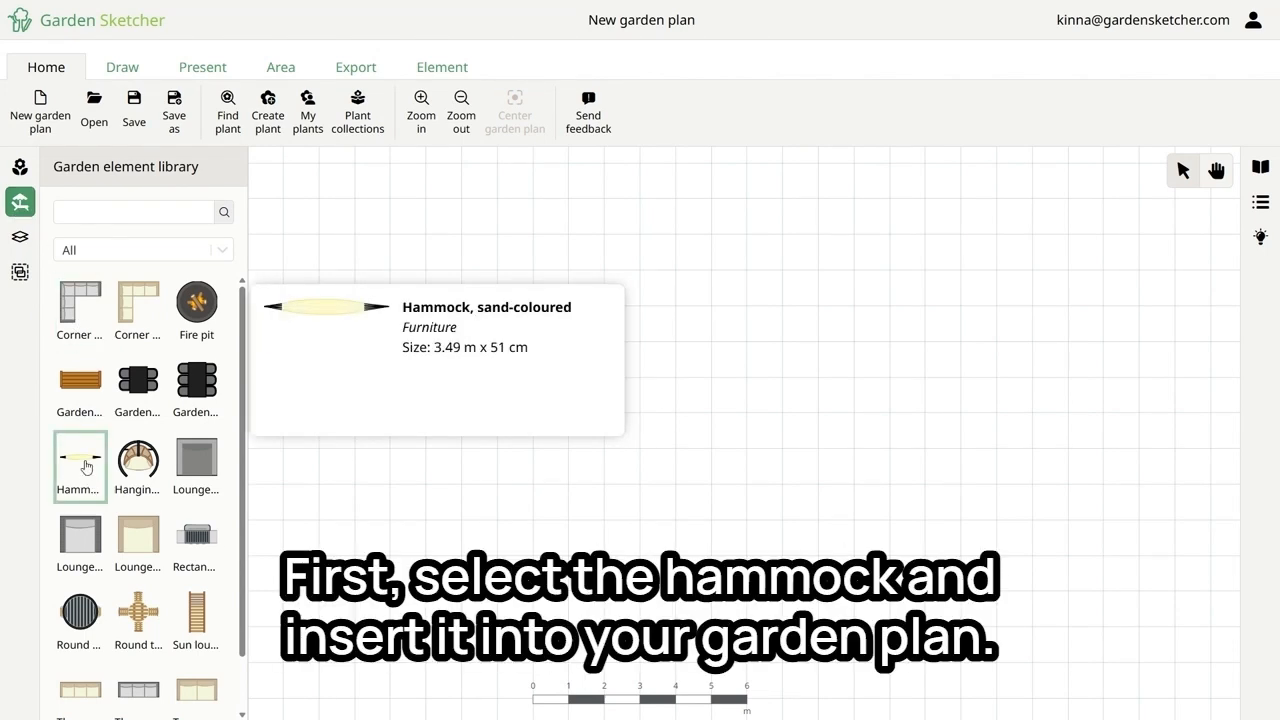
pyautogui.click(87, 466)
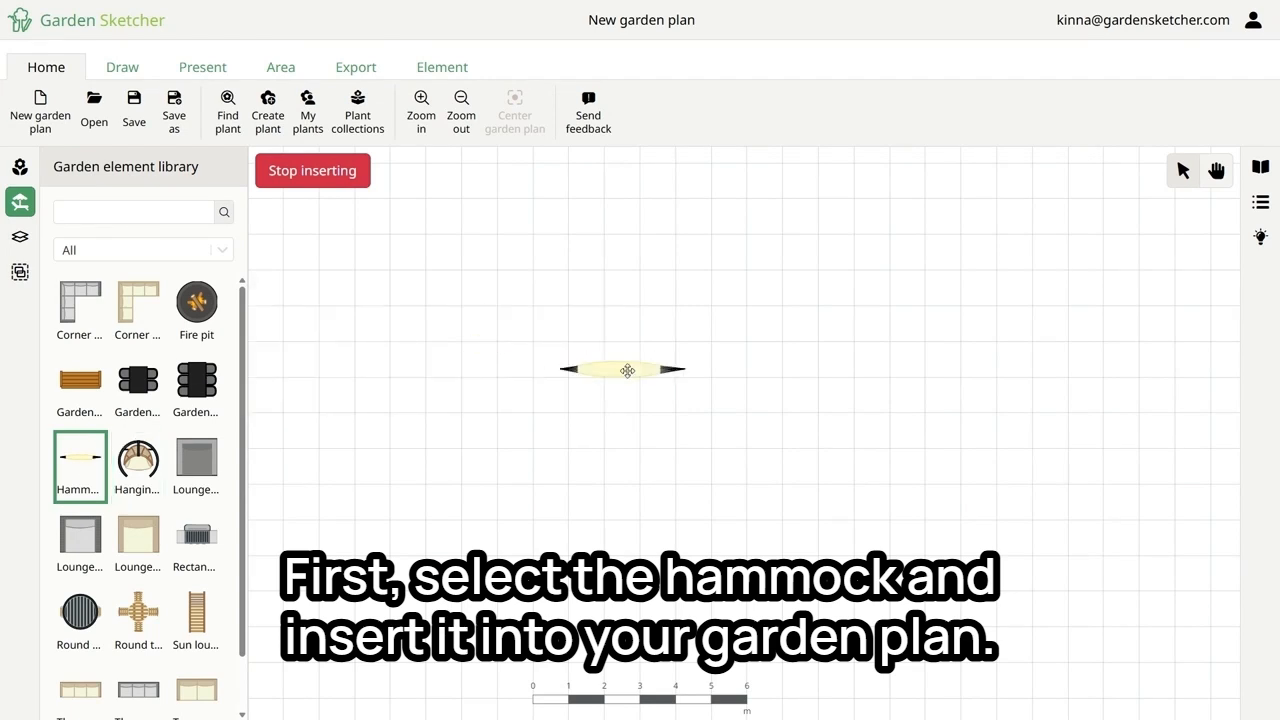
pyautogui.click(627, 370)
pyautogui.click(322, 172)
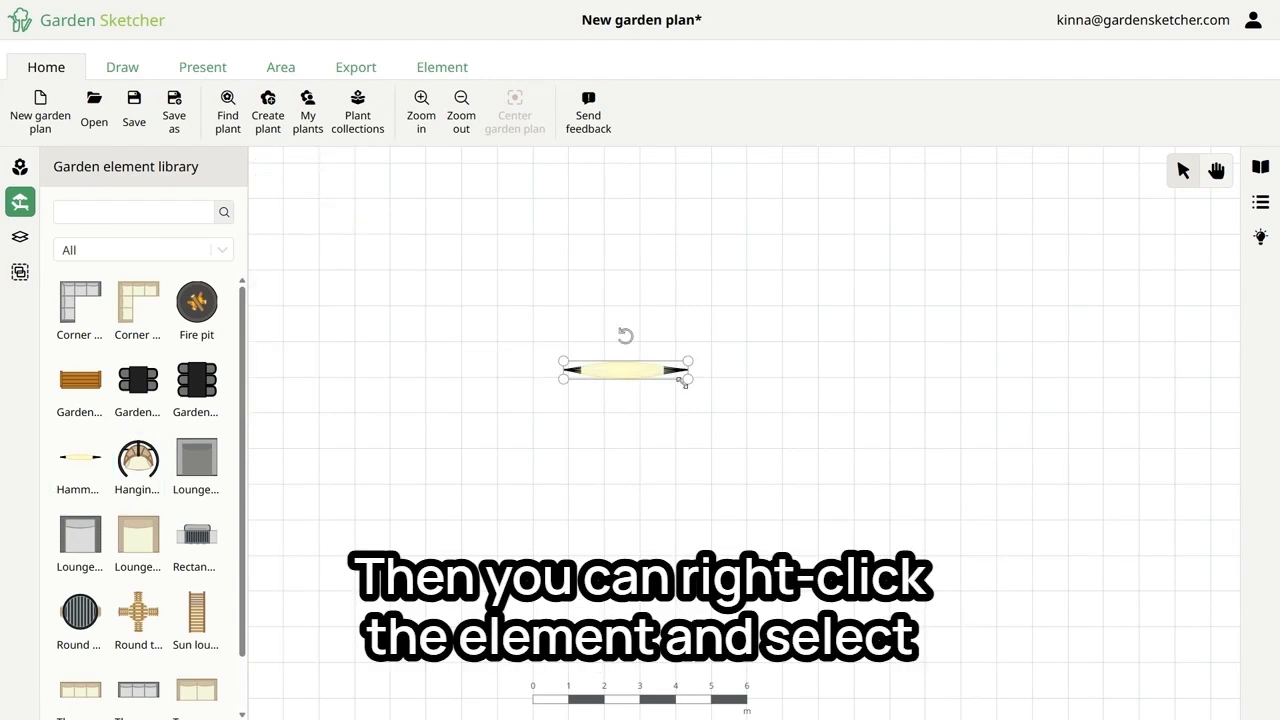
pyautogui.rightClick(617, 372)
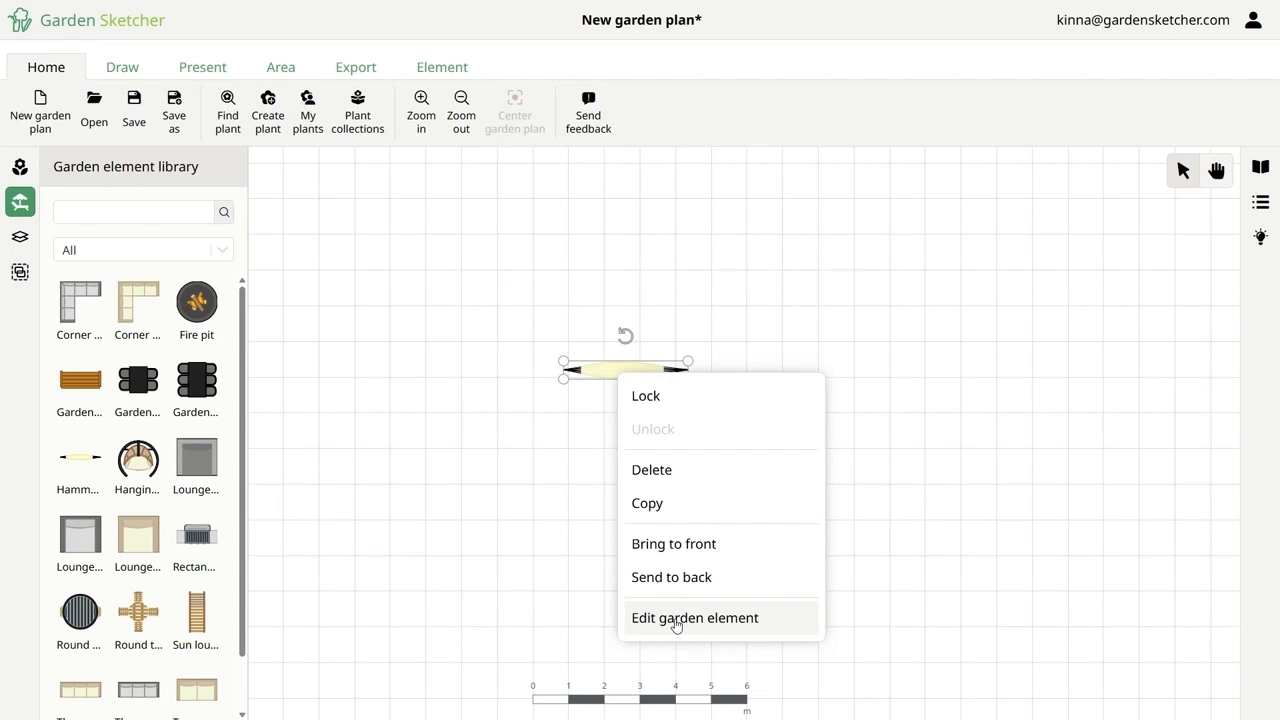
pyautogui.click(676, 618)
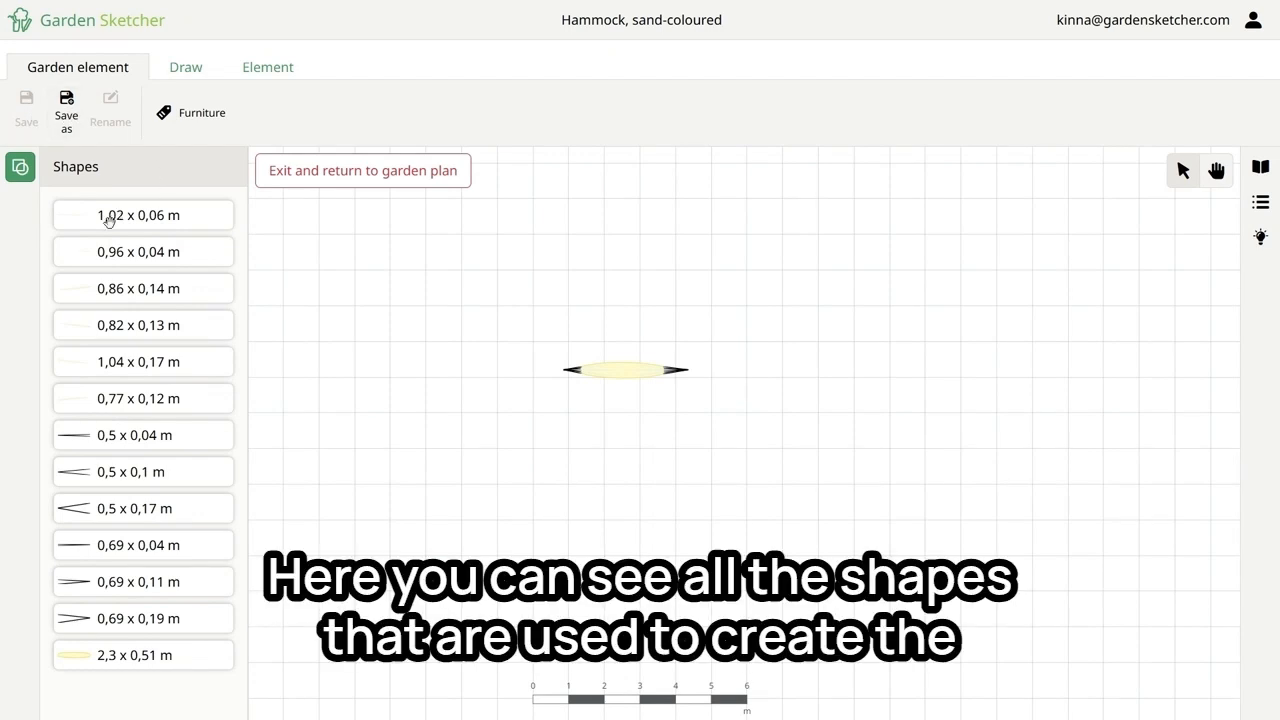
# Step: Recolour the hammock's 2.3 x 0.51 m body shape with a medium green border and a light green background
pyautogui.click(84, 653)
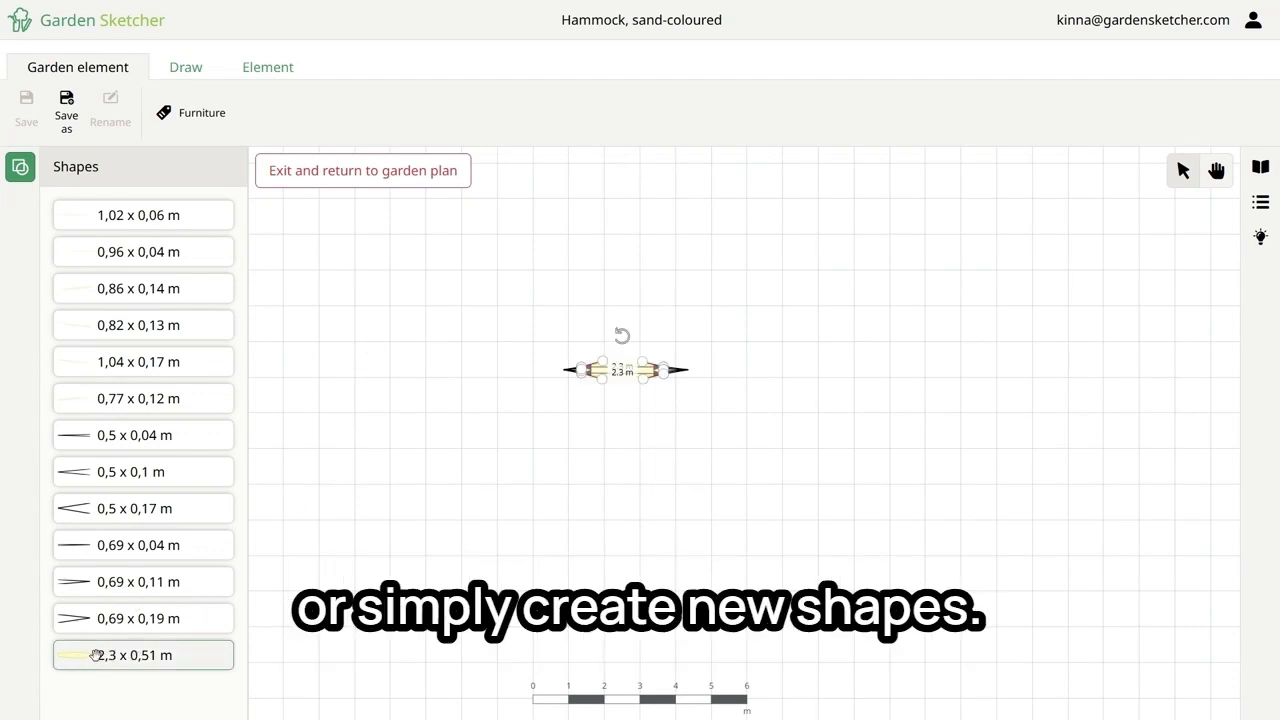
pyautogui.click(263, 70)
pyautogui.click(322, 127)
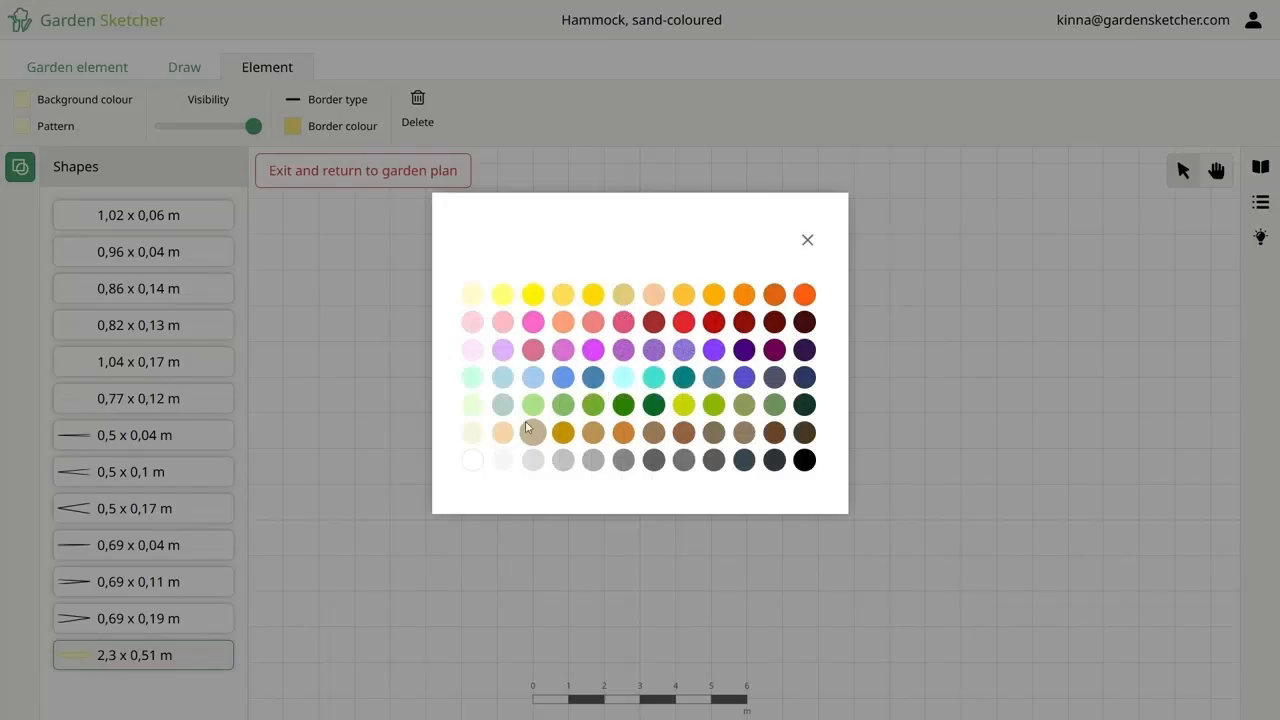
pyautogui.click(566, 406)
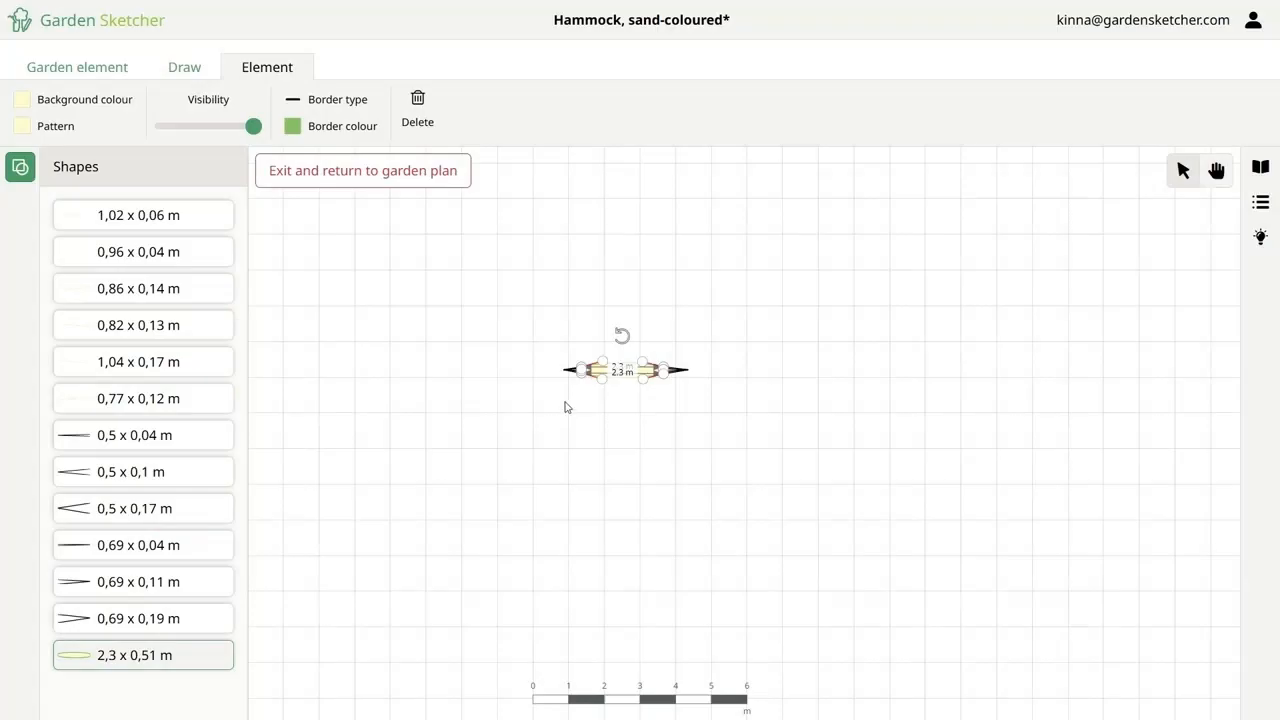
pyautogui.click(116, 104)
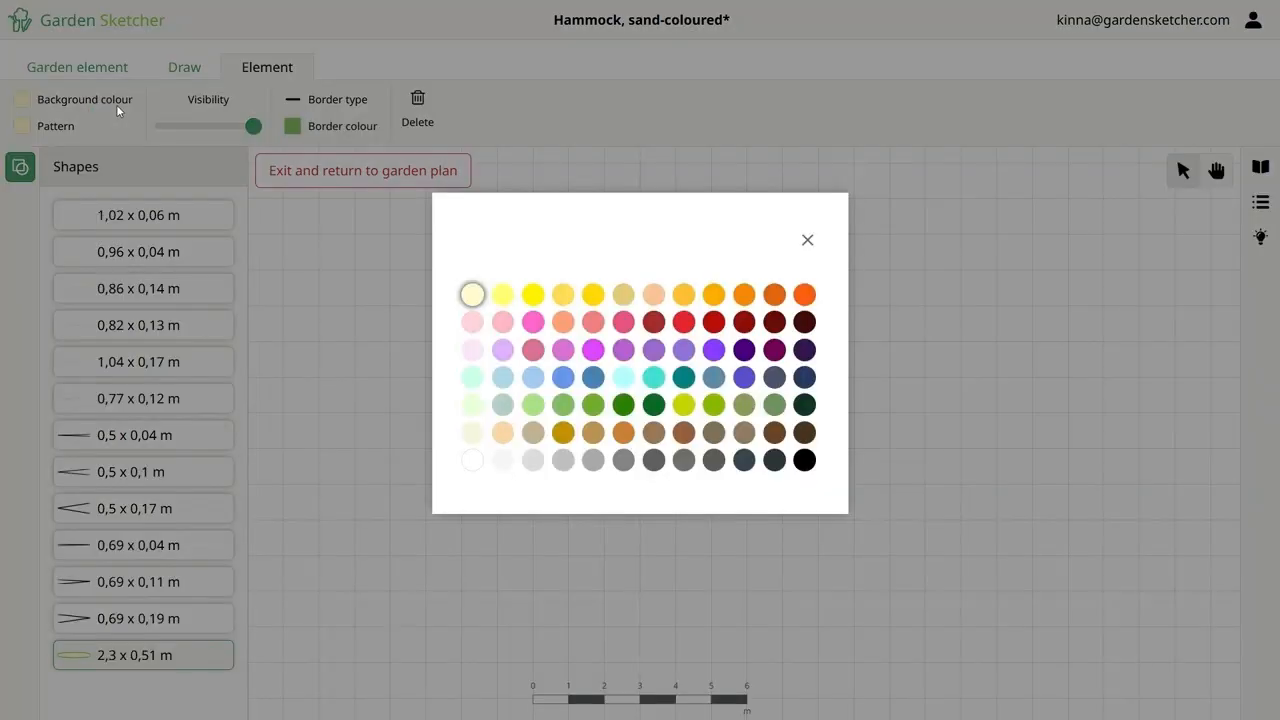
pyautogui.click(533, 407)
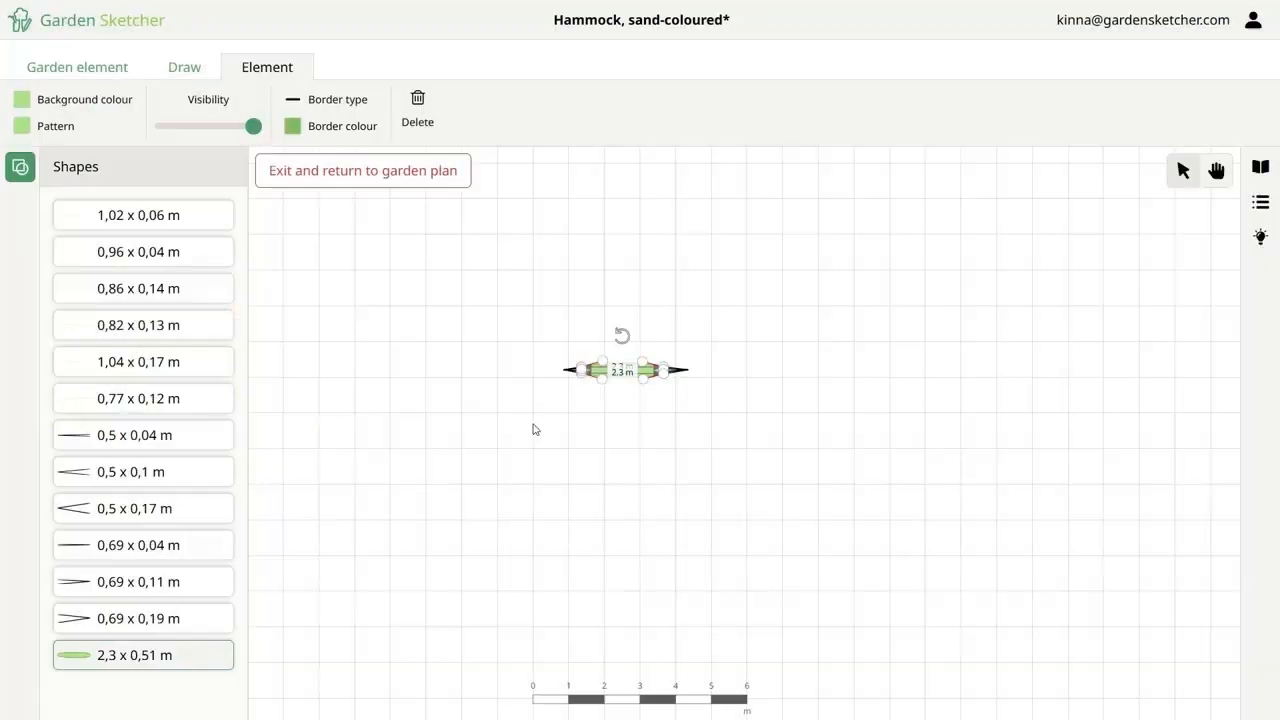
pyautogui.click(606, 433)
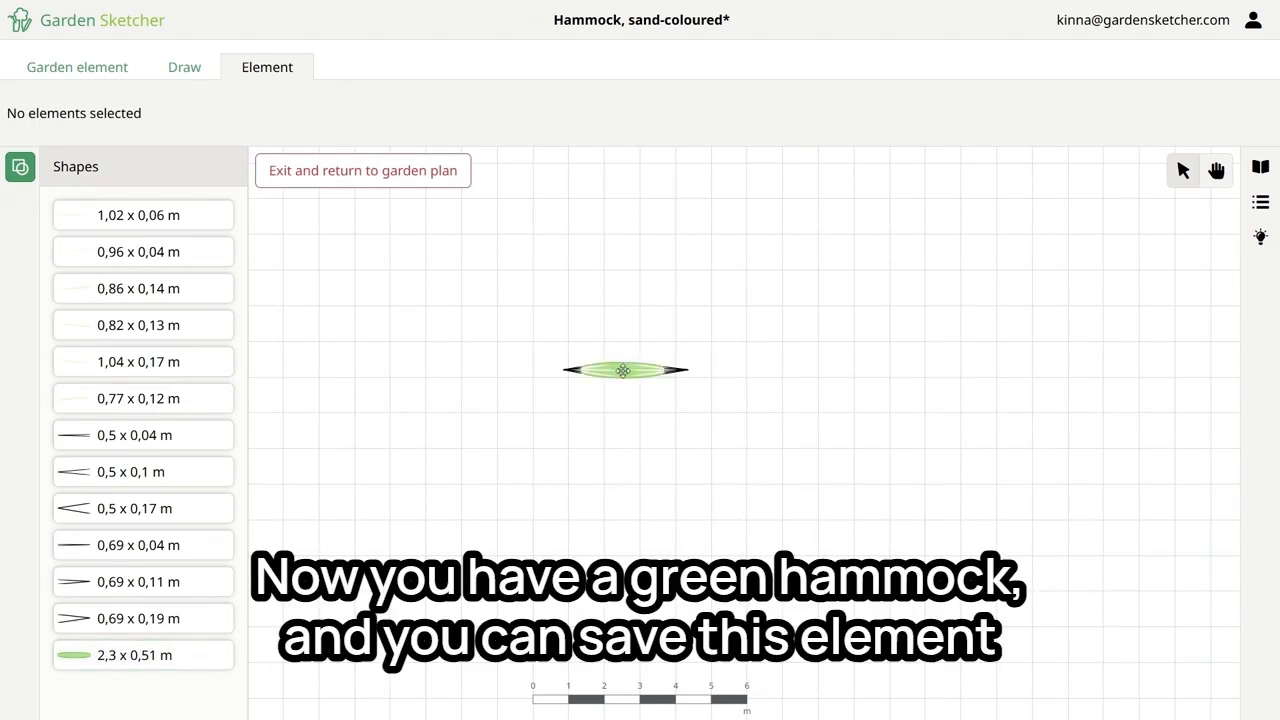
# Step: View the options for saving the green hammock as a new garden element, and close them without saving
pyautogui.click(84, 70)
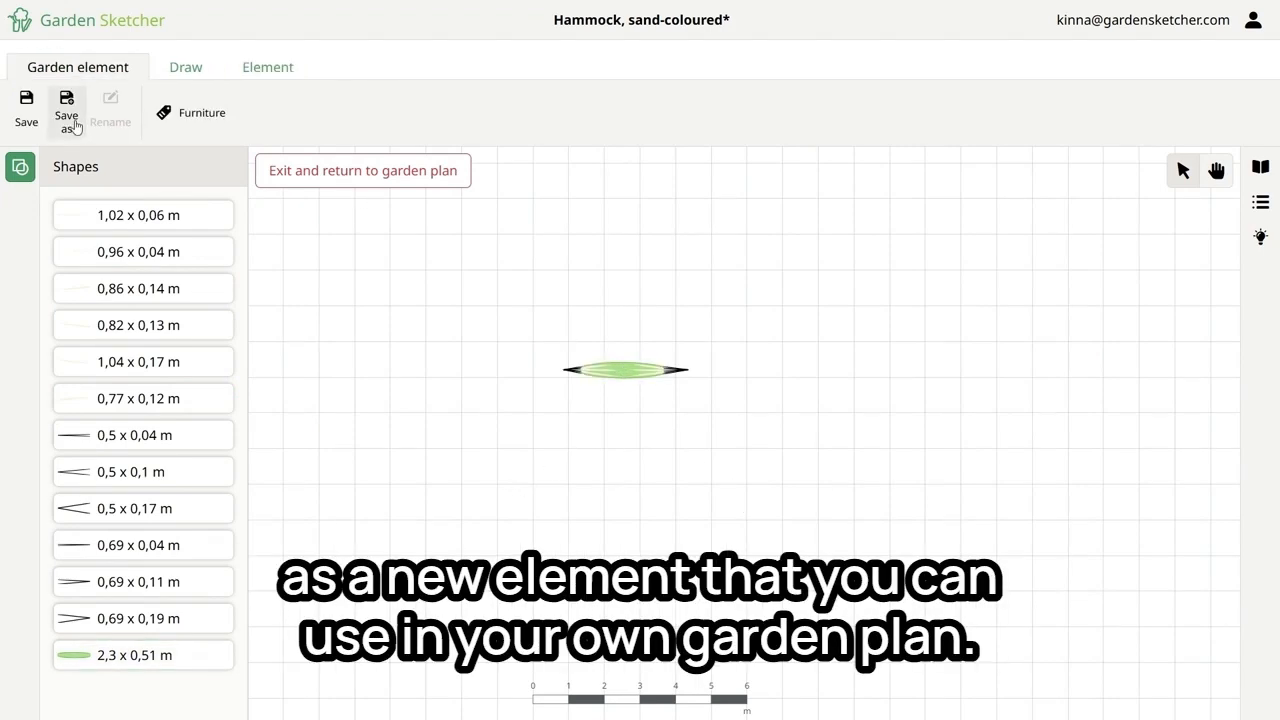
pyautogui.click(70, 118)
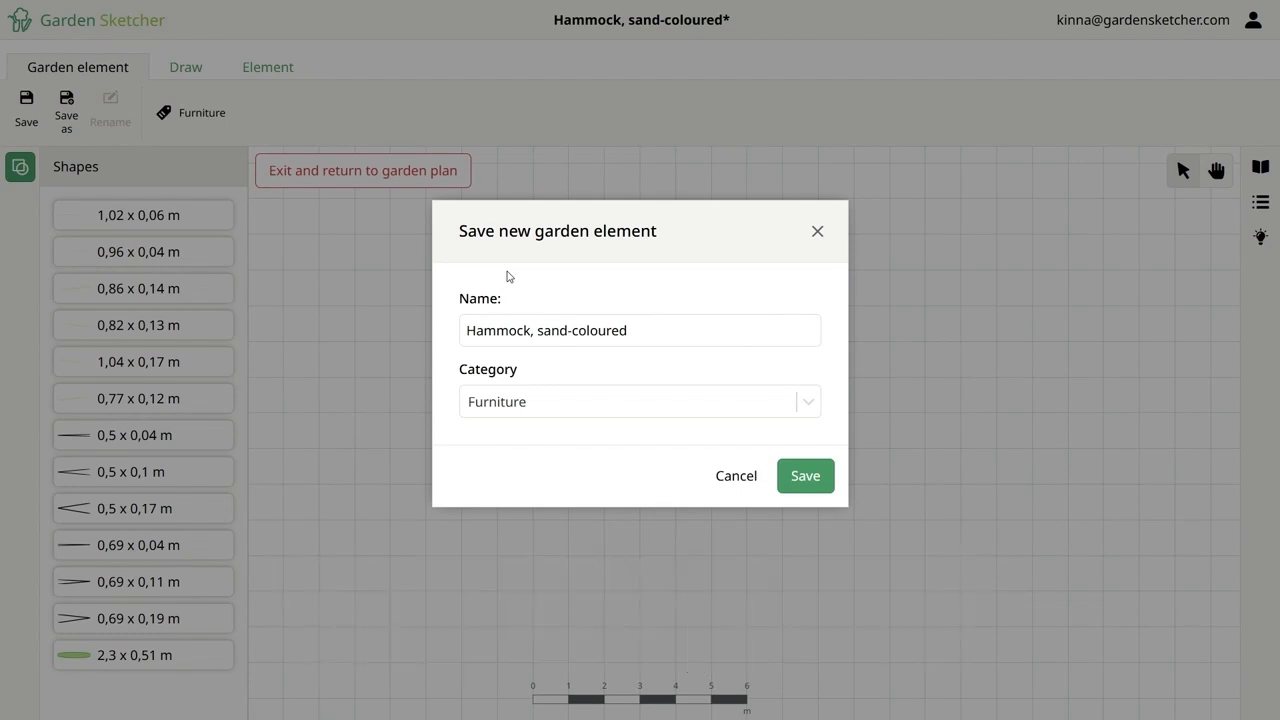
pyautogui.click(817, 231)
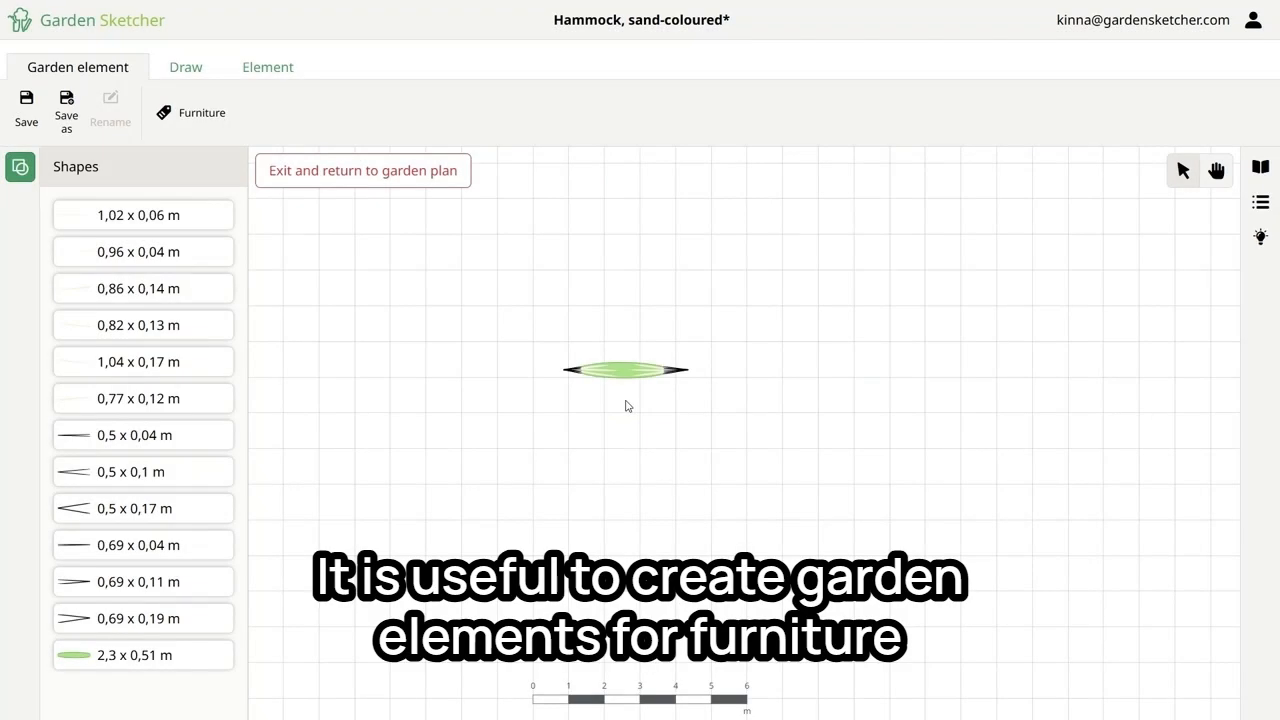